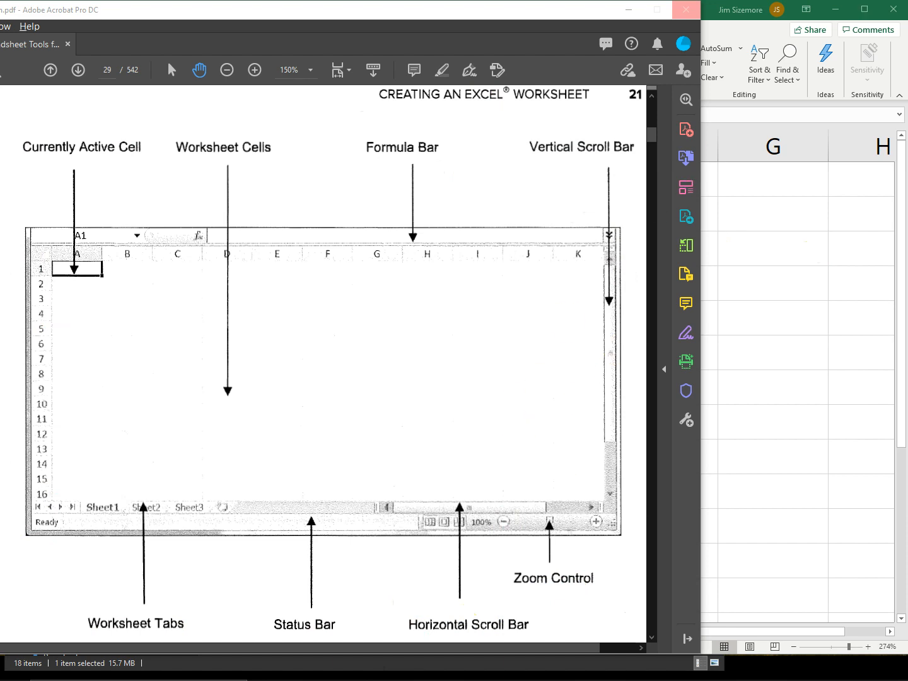
Step: Switch to the Excel workbook, find the SIN function by searching for "sin", and dismiss its arguments dialog
key("alt+Tab")
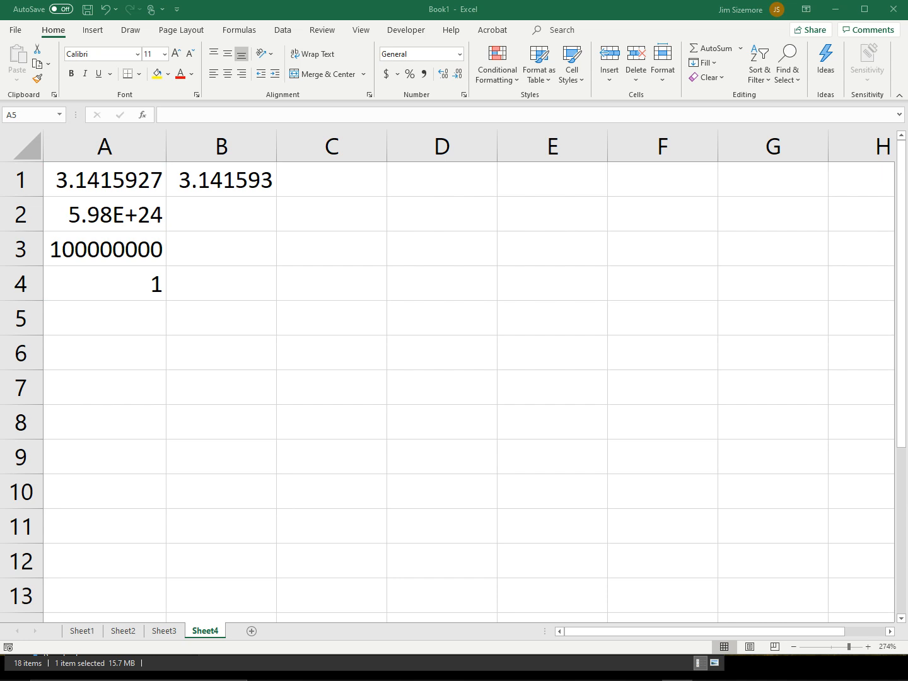
left_click(555, 31)
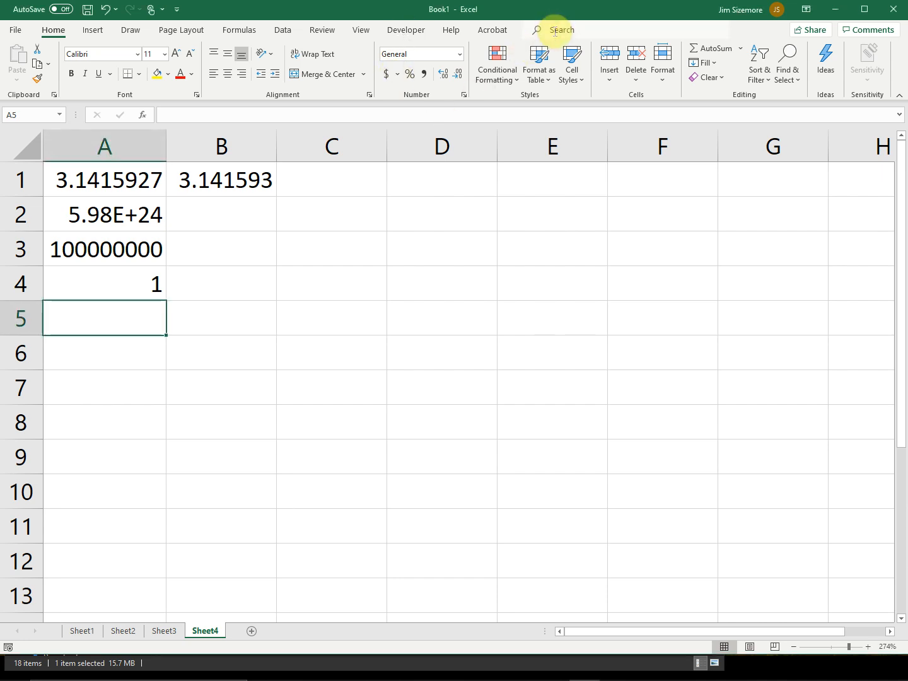
left_click(553, 29)
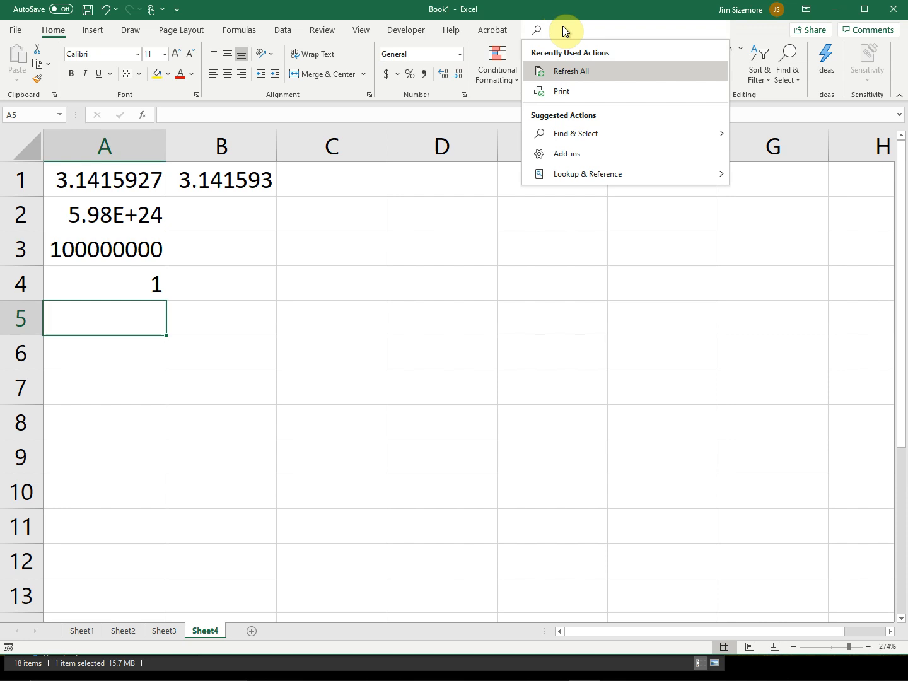
type("sin")
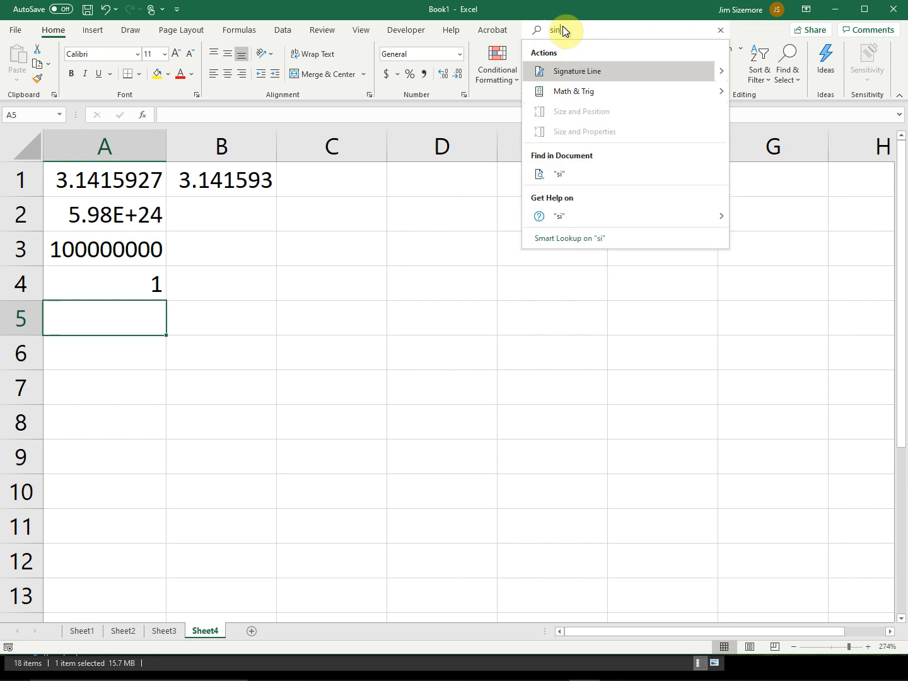
key("Escape")
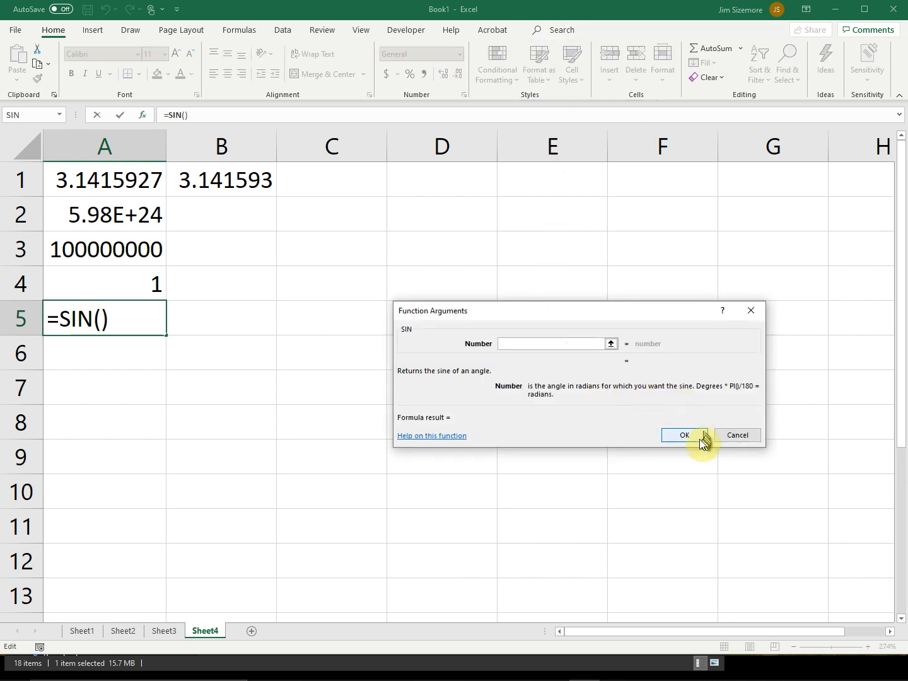
left_click(750, 436)
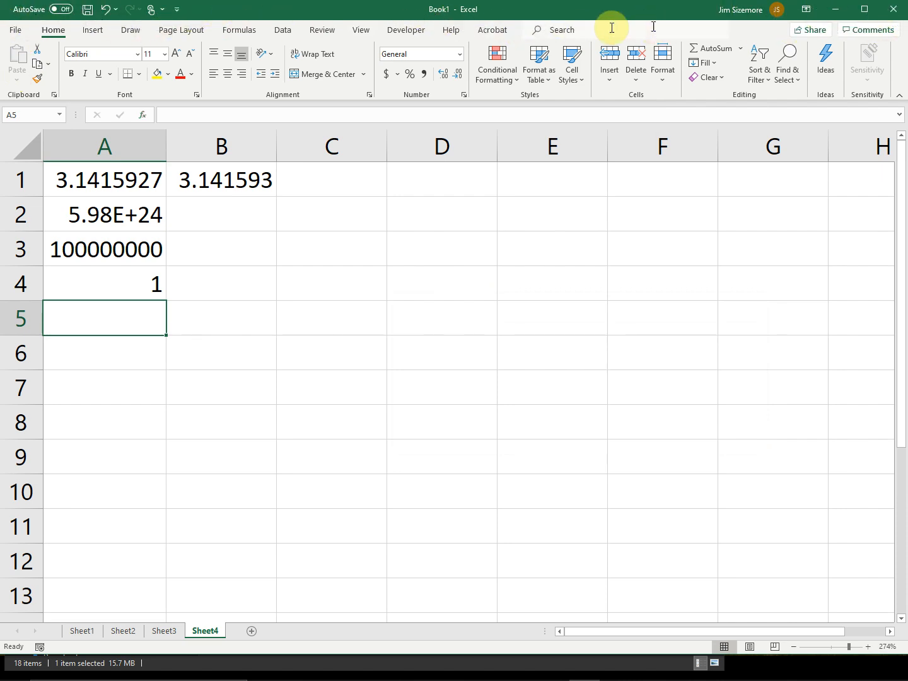
Step: Show the recently used and suggested actions, and open the online Excel help from the Backstage view
left_click(584, 31)
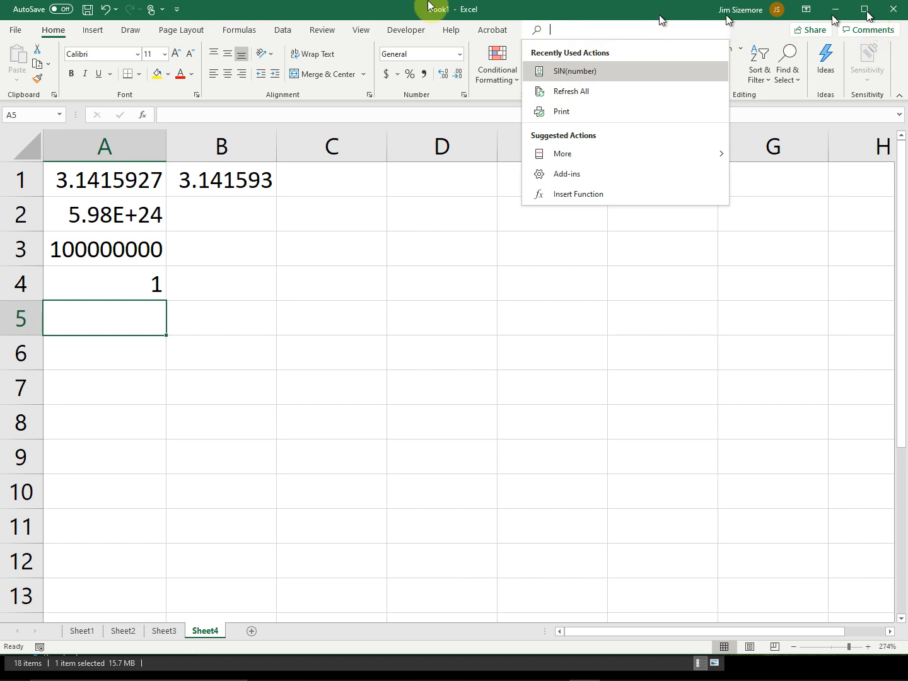
left_click(13, 31)
left_click(13, 31)
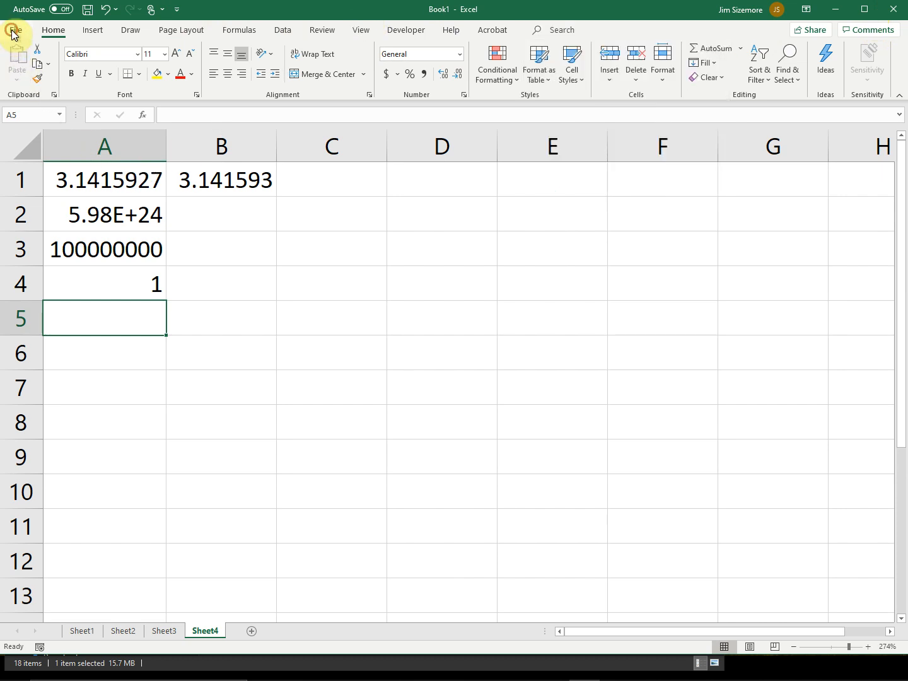
left_click(12, 32)
left_click(15, 35)
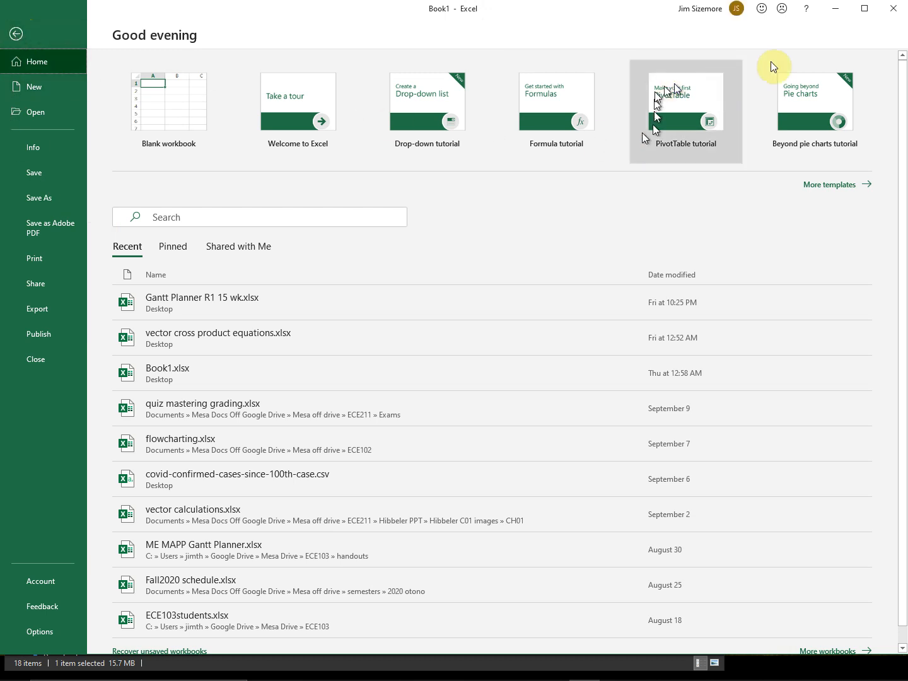
left_click(808, 13)
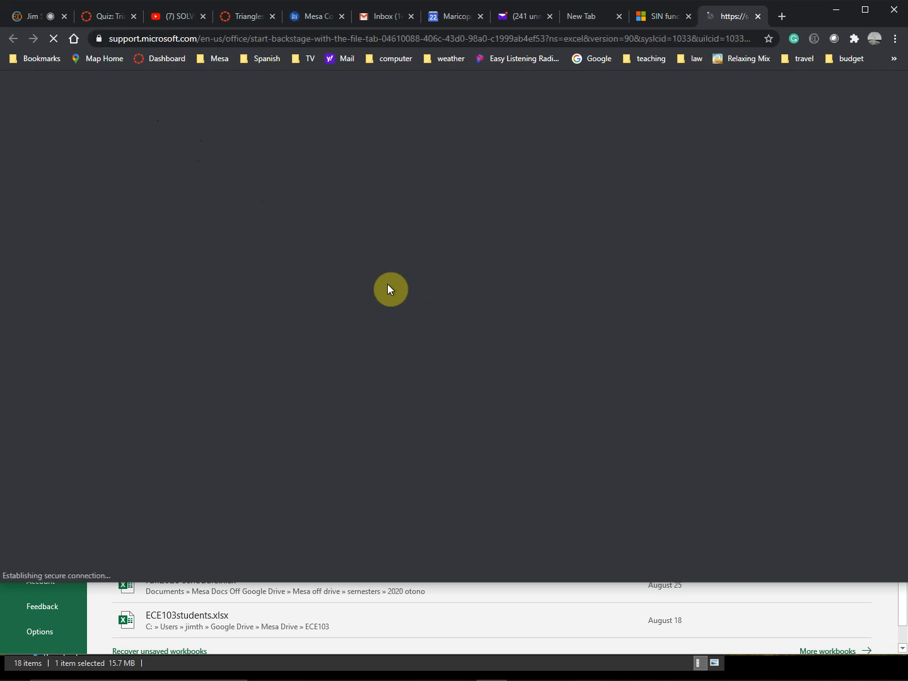
Step: Search the web in a new browser tab for "how do I make an absolute reference in excel" and look through the results
left_click(786, 19)
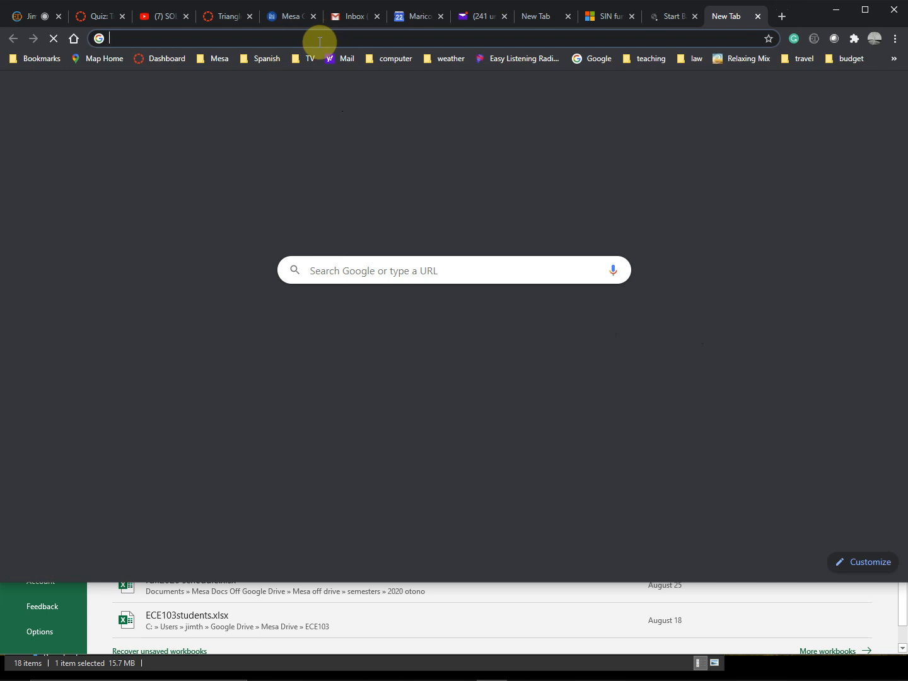
type("how do ")
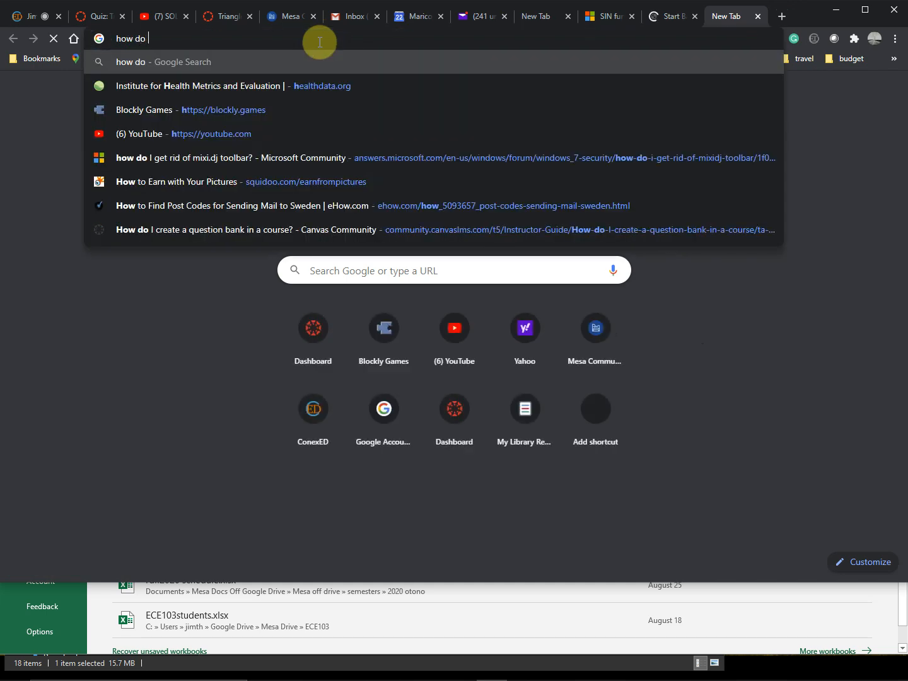
type("I make an")
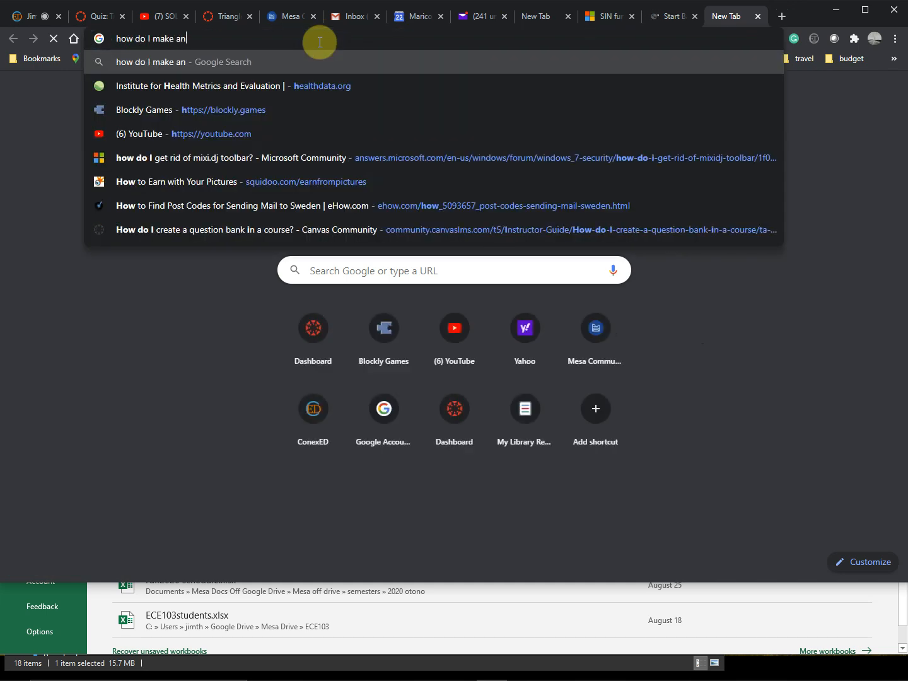
type(" absolut")
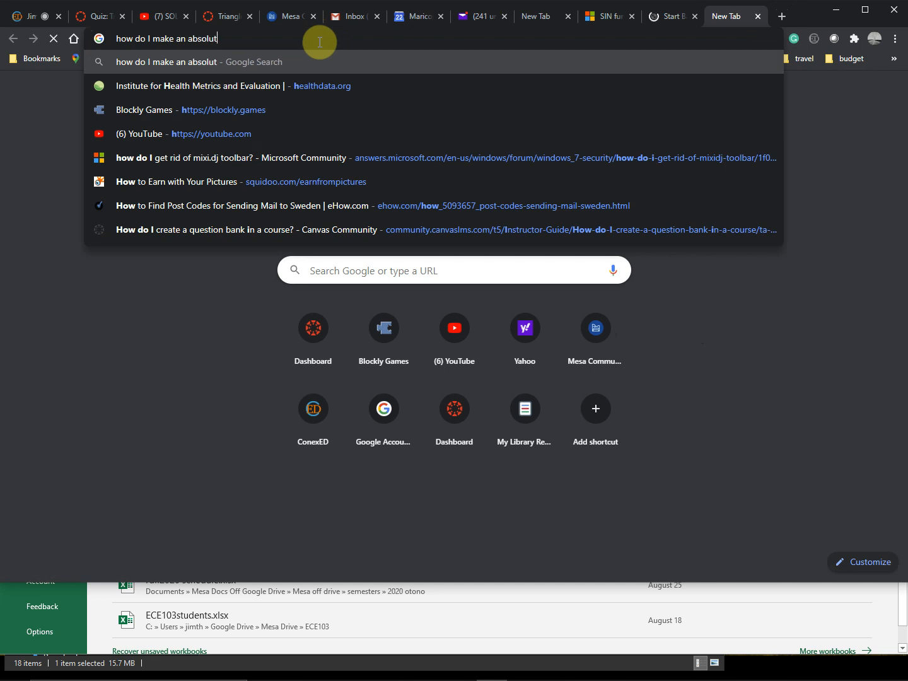
type("e referenc")
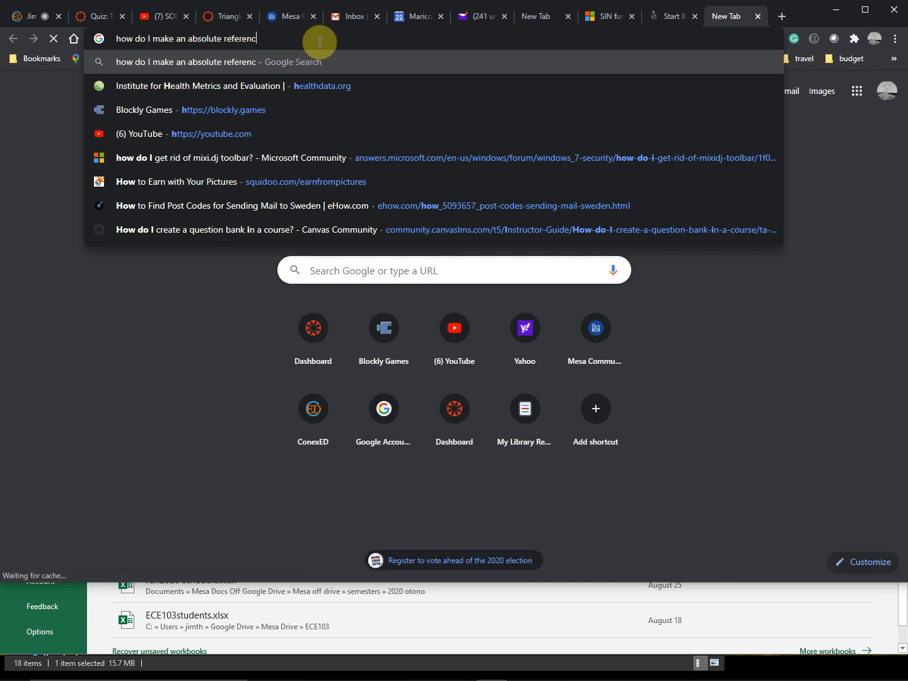
type("e in ex")
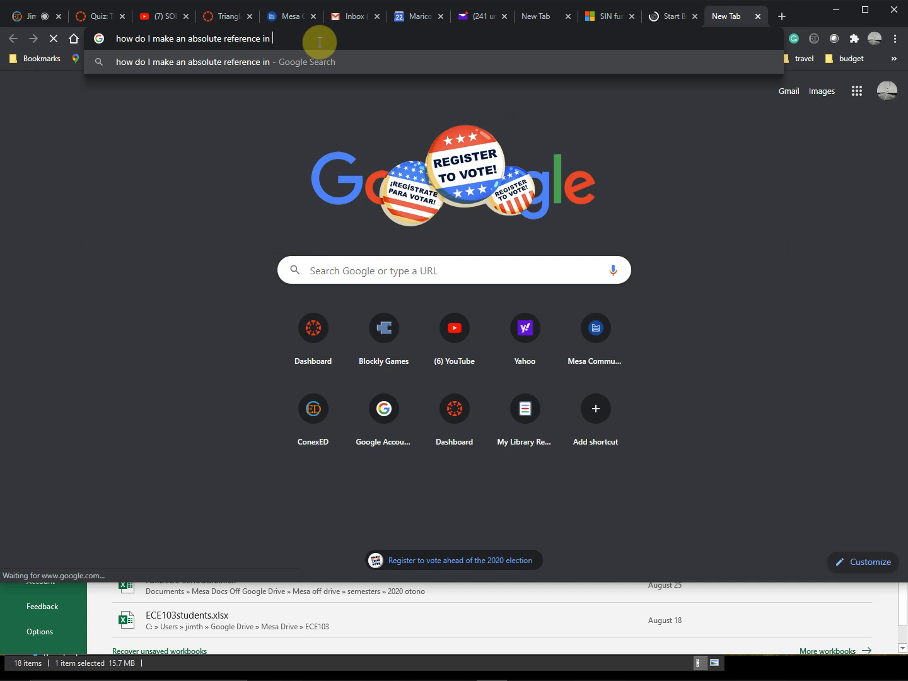
type("cel")
key("Return")
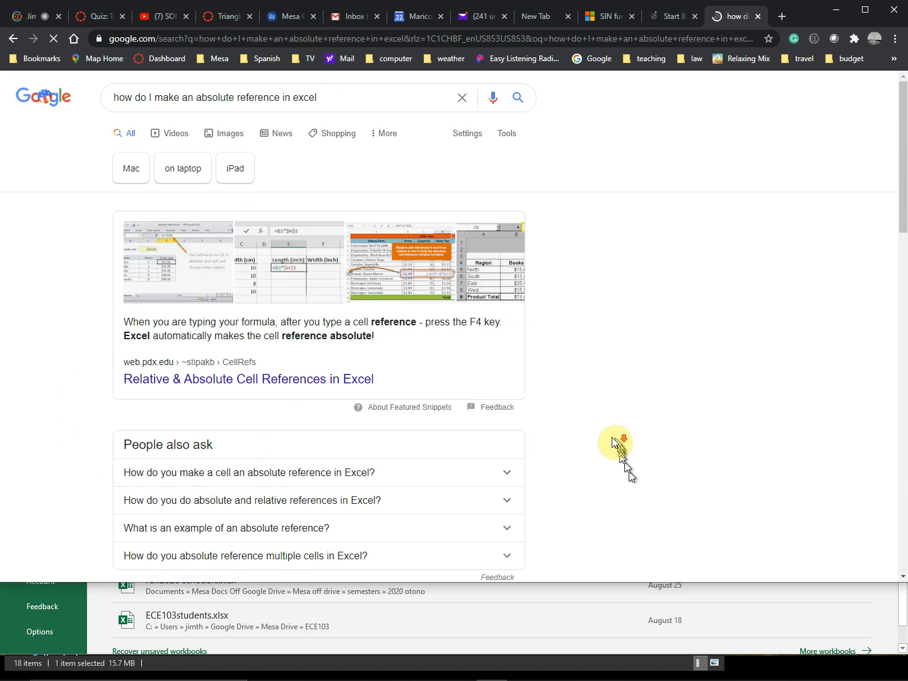
scroll(615, 438, "down", 4)
scroll(166, 254, "up", 3)
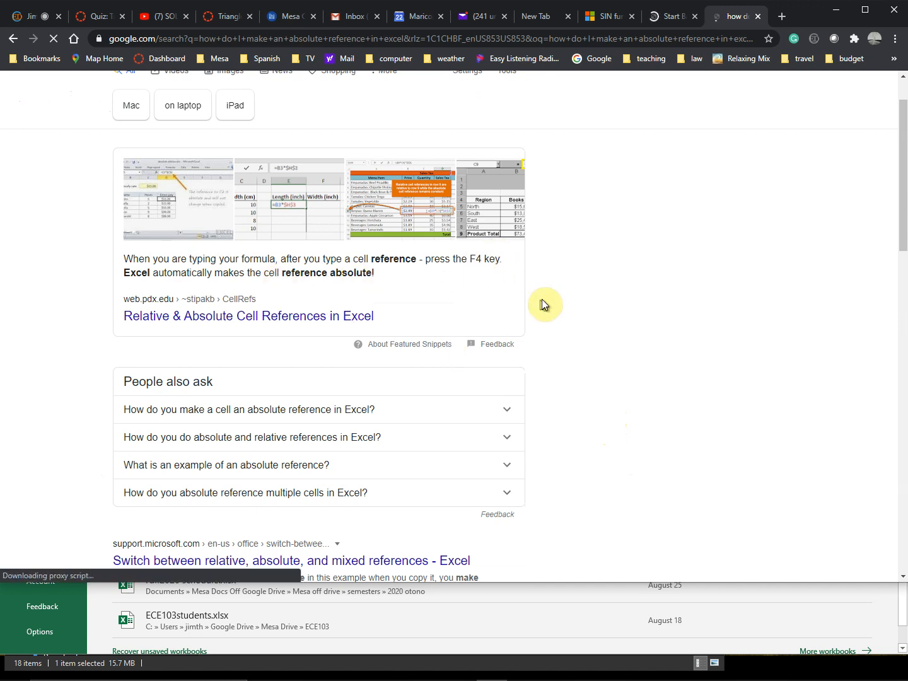
scroll(549, 309, "down", 5)
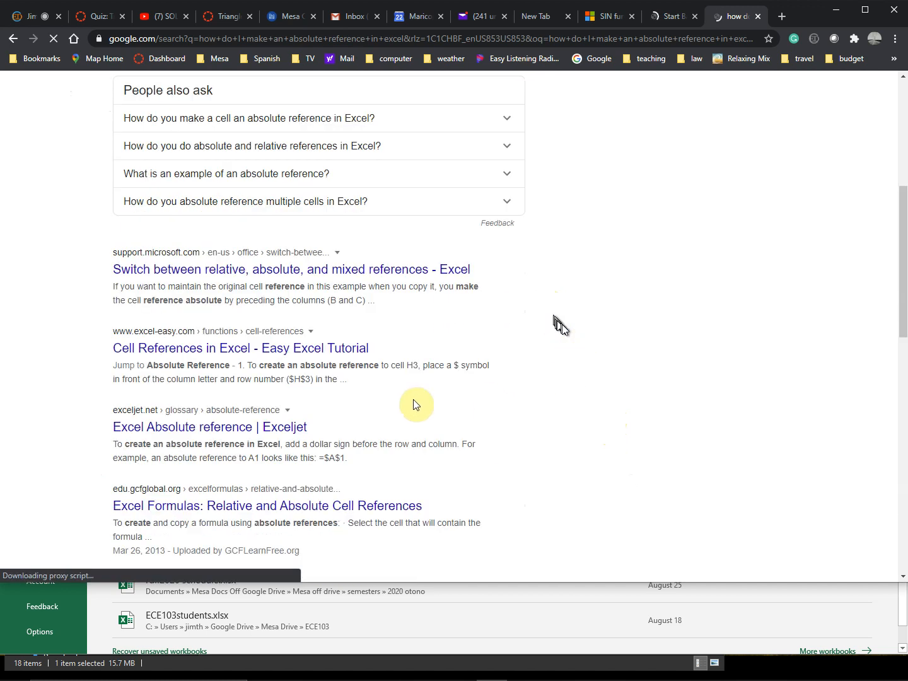
scroll(242, 238, "down", 1)
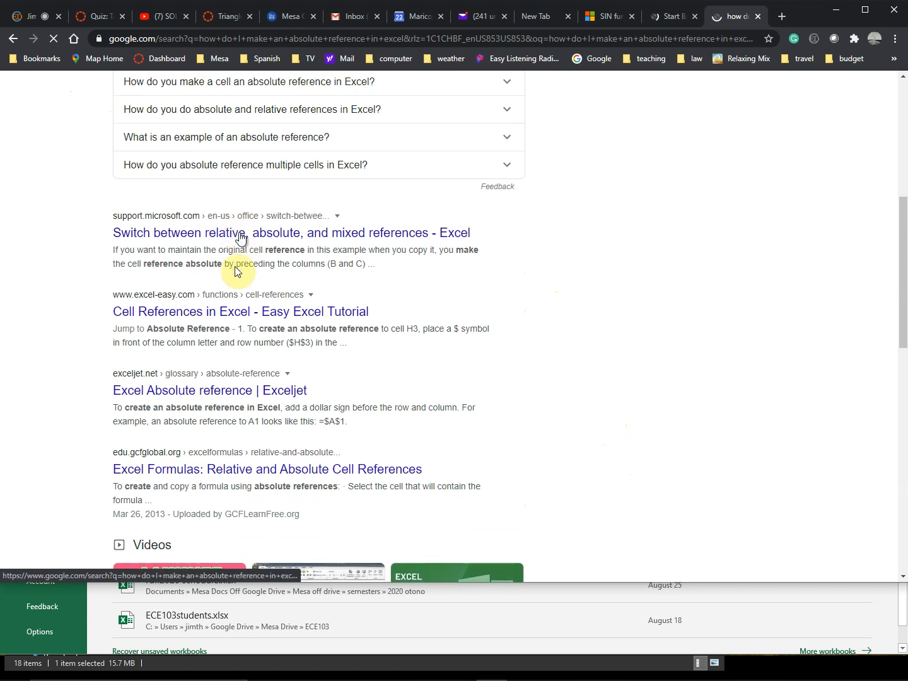
scroll(237, 269, "down", 1)
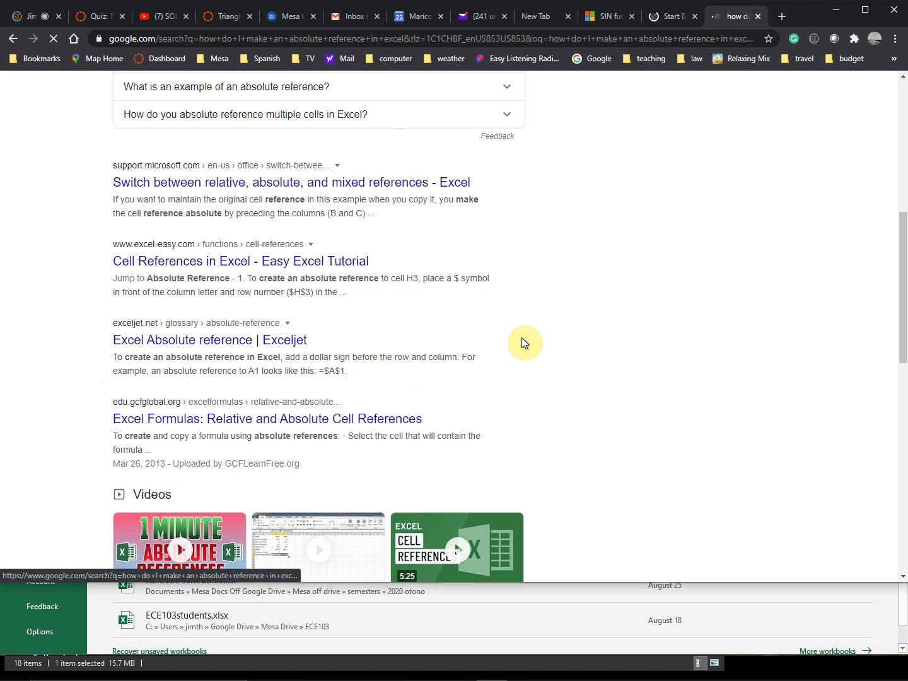
Step: Close the Backstage help page and the absolute reference search results in the browser
left_click(673, 19)
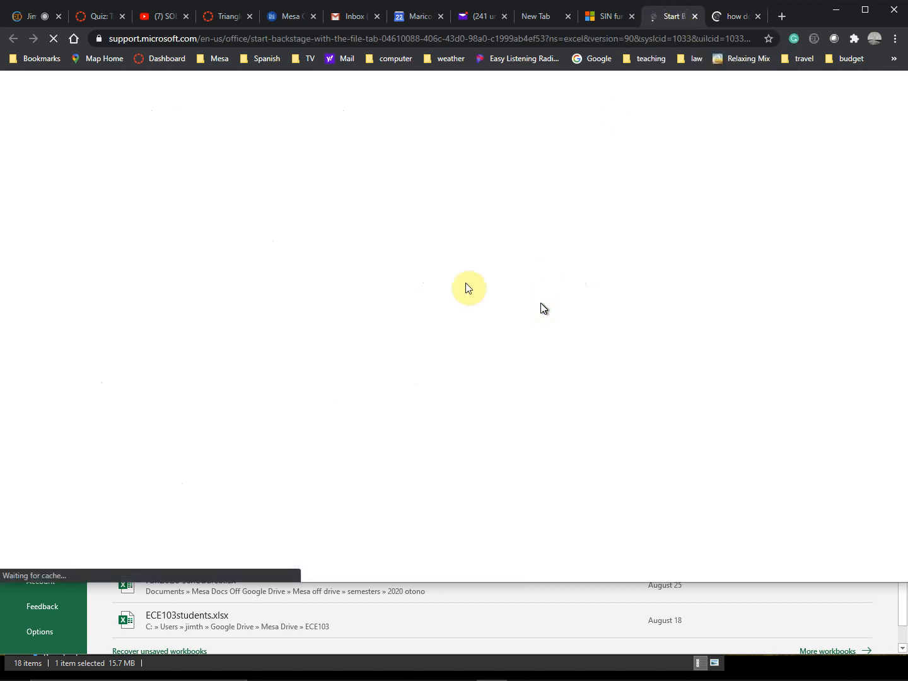
left_click(695, 17)
left_click(695, 16)
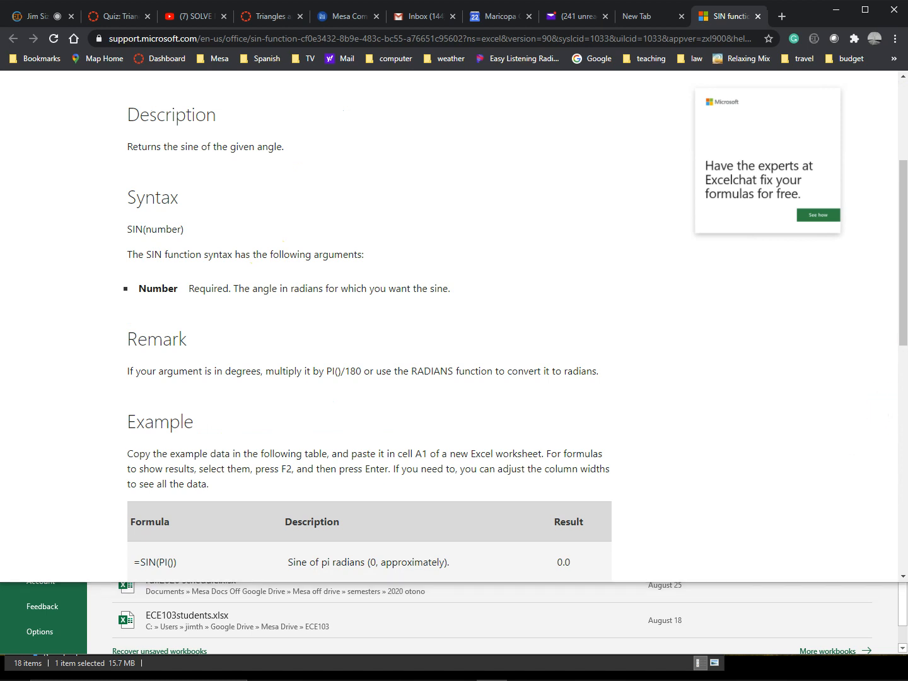
Step: Return to Excel and leave the Backstage view to get back to the Sheet4 worksheet
key("alt+Tab")
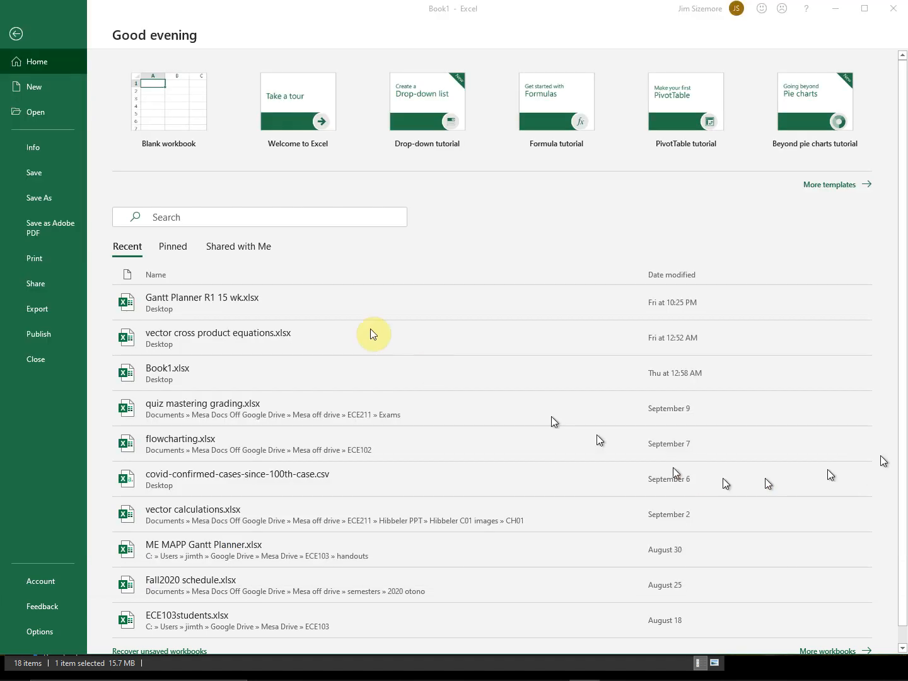
left_click(14, 37)
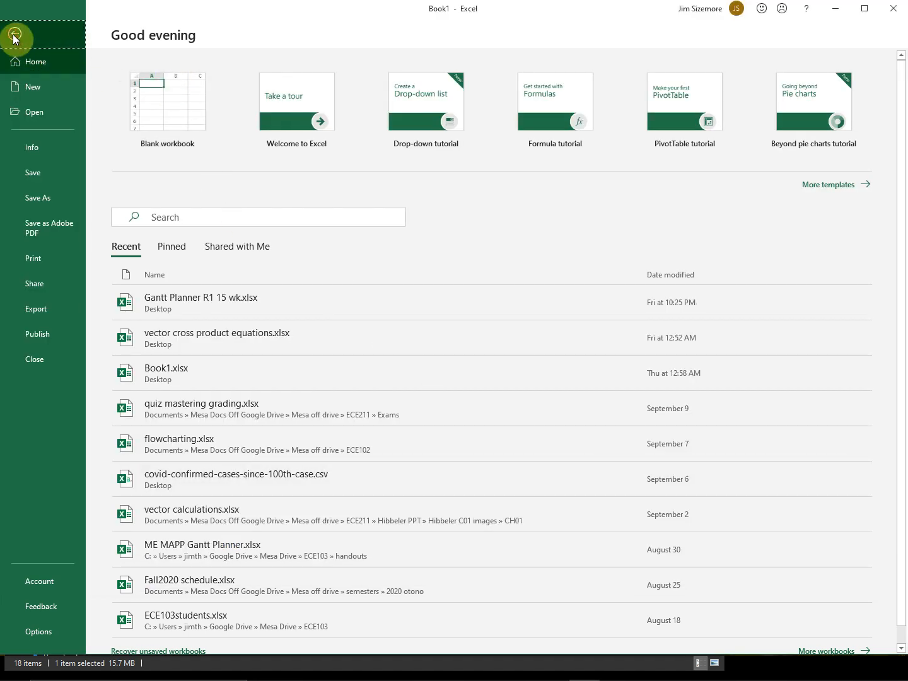
left_click(14, 37)
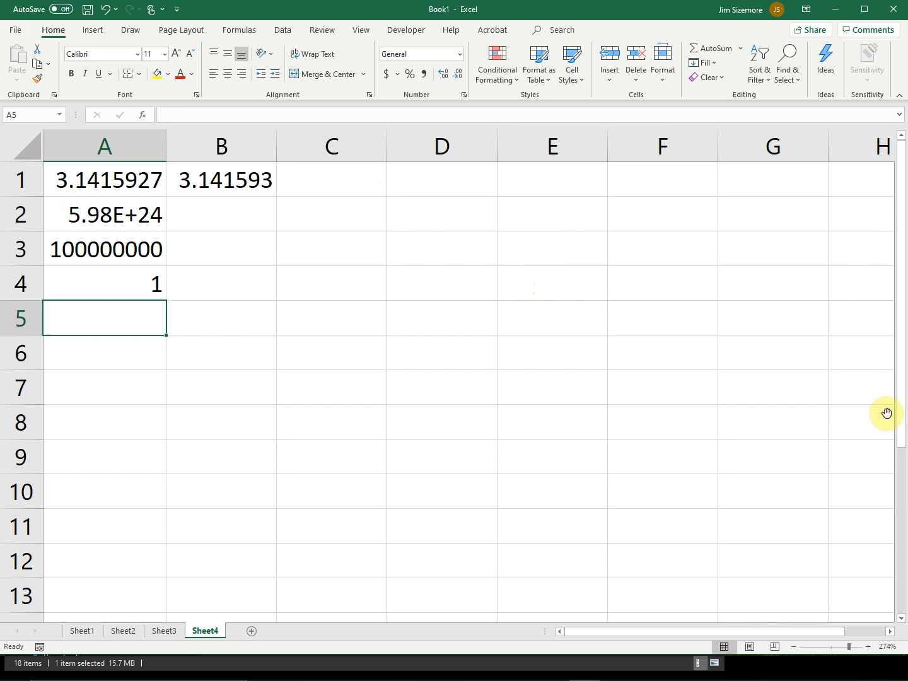
Step: Make C11, E3 and finally A5 the active cell on Sheet4
left_click(379, 519)
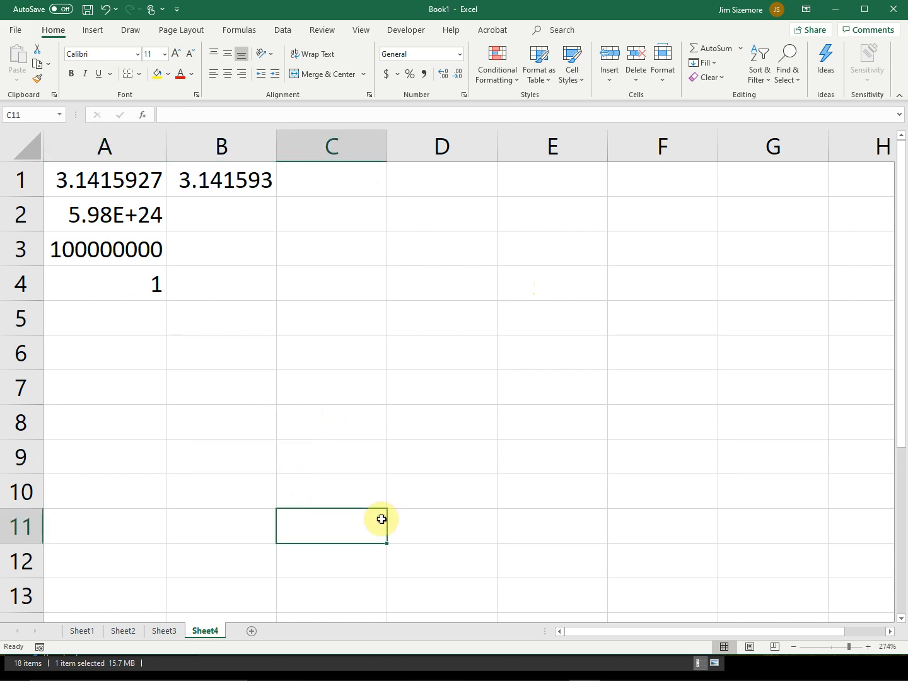
left_click(524, 245)
left_click(121, 322)
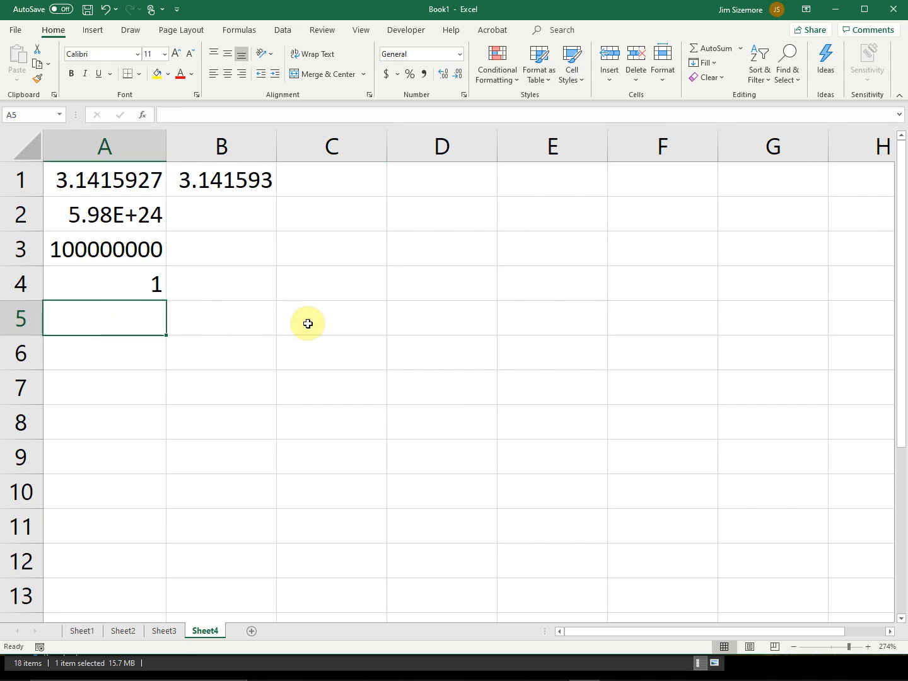
Step: Move the active cell one cell at a time down column A to A11 and across row 11 to I11
key("Down")
key("Down")
key("Down")
key("Down")
key("Down")
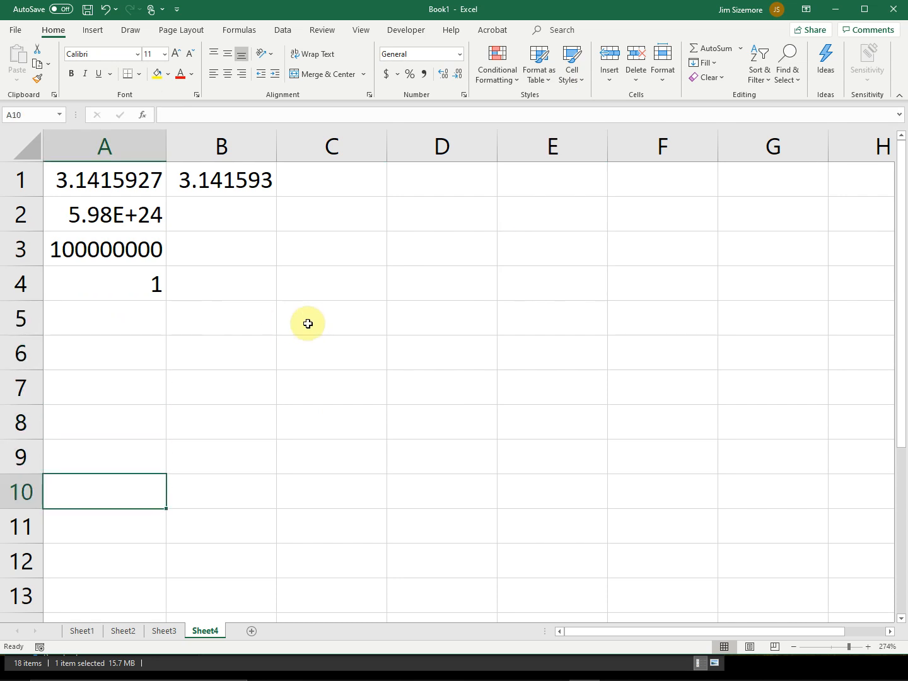
key("Down")
key("Right")
key("Right")
key("Right")
key("Right")
key("Right")
key("Right")
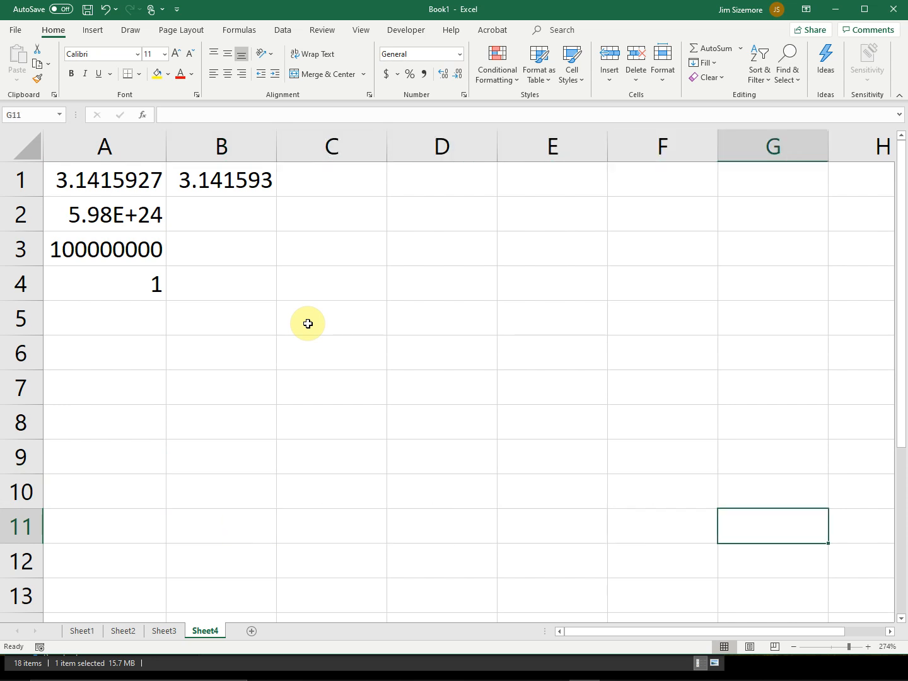
key("Right")
key("Right")
Step: Move the active cell back along row 11 to E11, up to E6, and down to E7
key("Left")
key("Left")
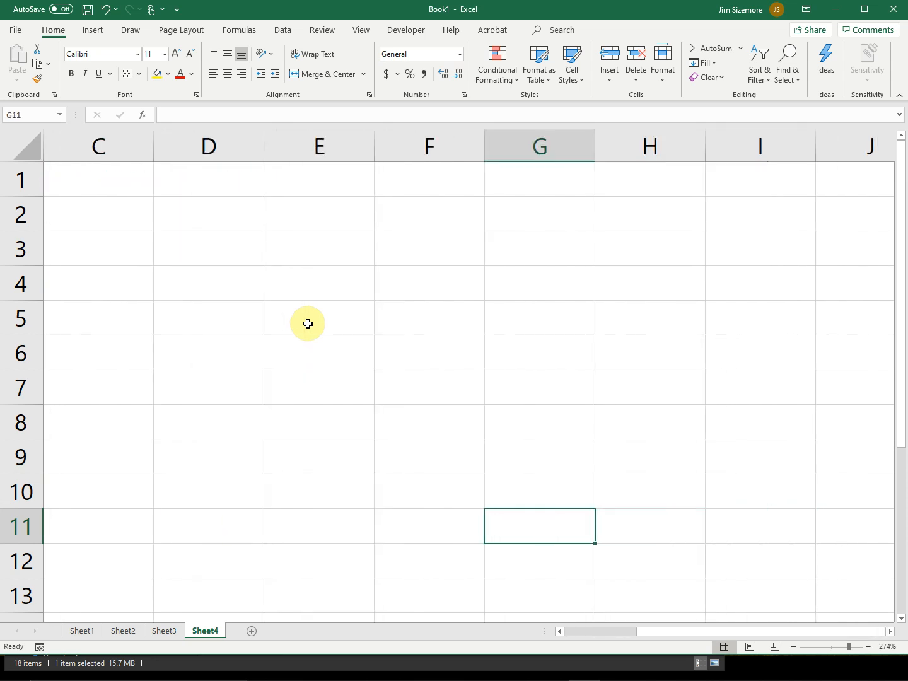
key("Left")
key("Left")
key("Up")
key("Up")
key("Up")
key("Up")
key("Up")
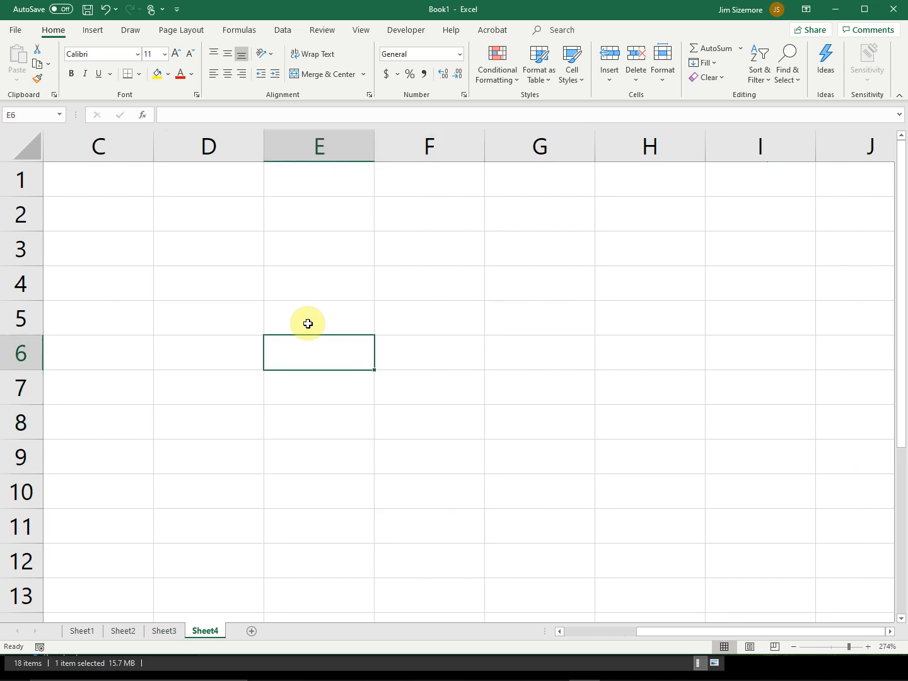
key("Down")
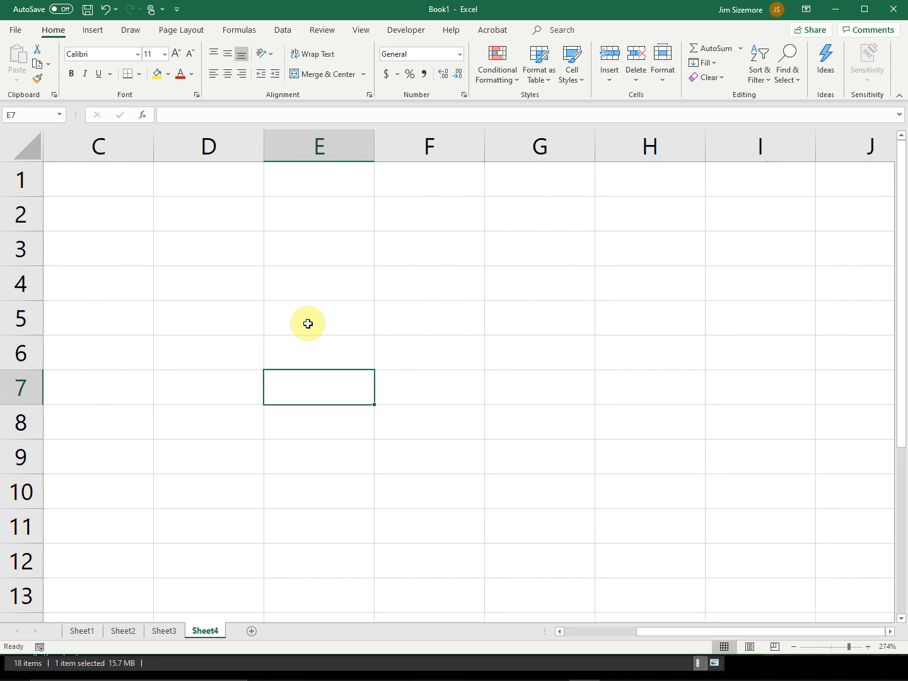
left_click_drag(901, 323, 883, 171)
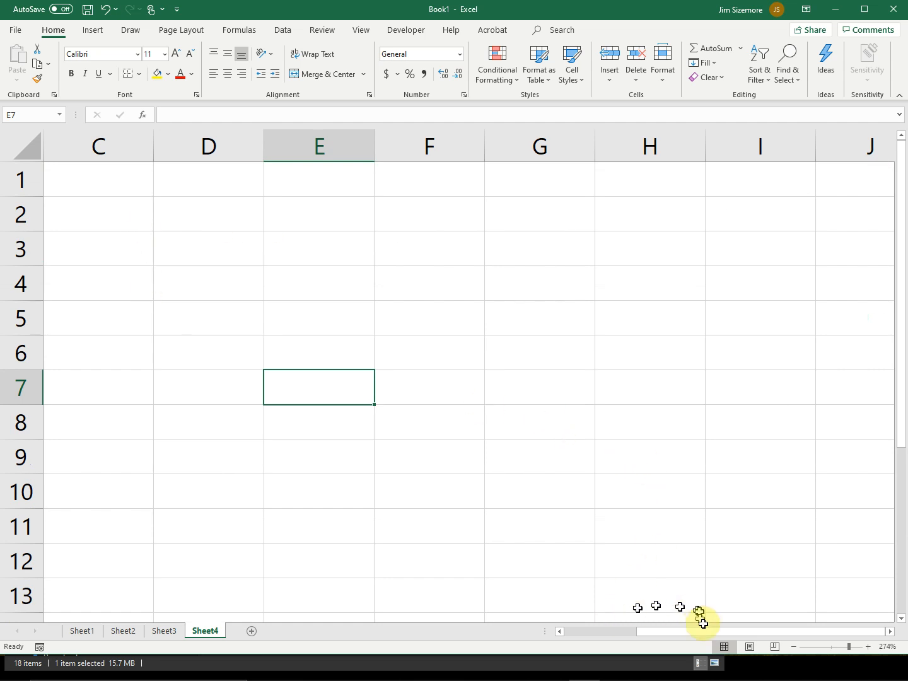
mouse_move(734, 630)
left_mouse_down()
mouse_move(582, 642)
mouse_move(663, 633)
mouse_move(854, 632)
mouse_move(848, 625)
left_mouse_up()
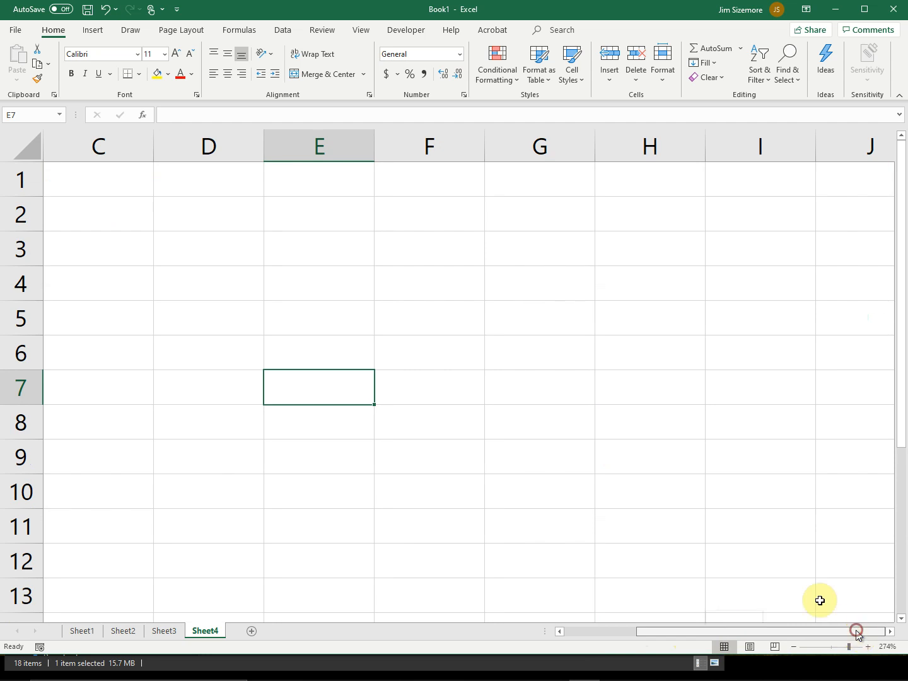
Step: Scroll Sheet4 horizontally back to column A and over by one column
left_click(559, 631)
left_click(558, 631)
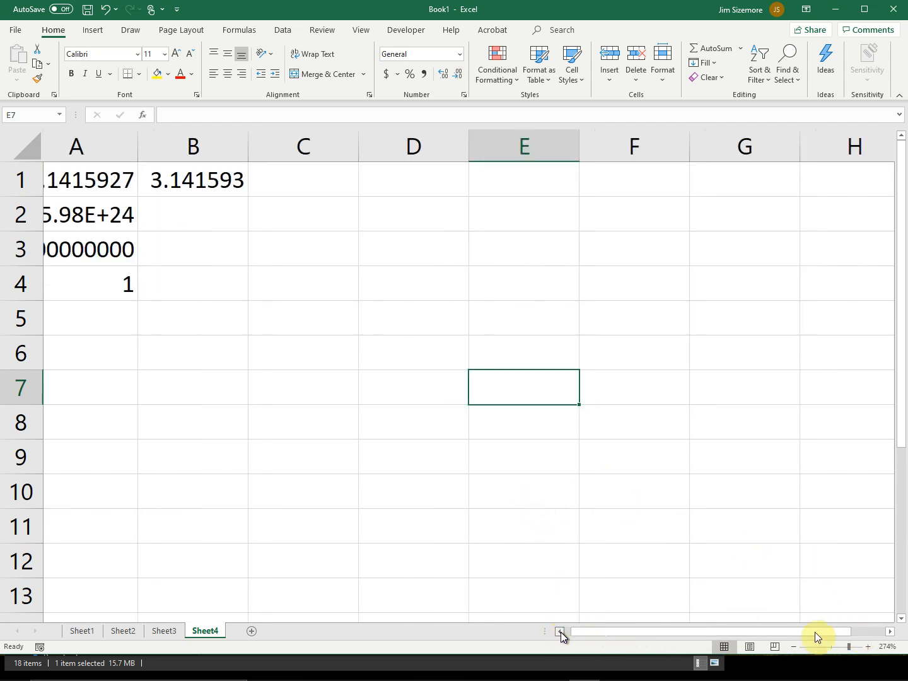
left_click(889, 631)
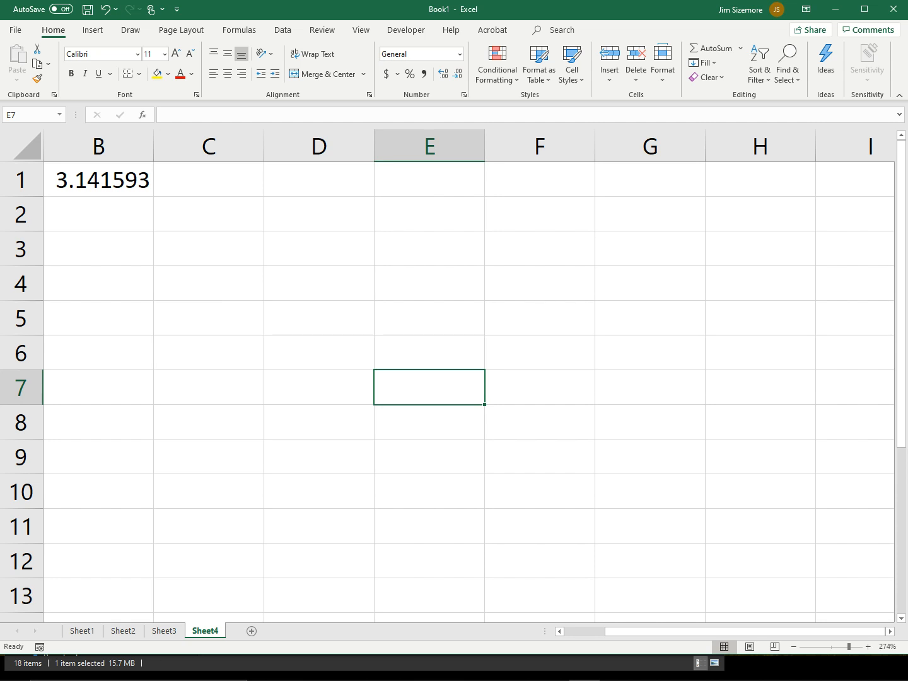
Step: Switch briefly to the Spreadsheet Tools for Engineers PDF in Adobe Acrobat and return to Excel
key("alt+Tab")
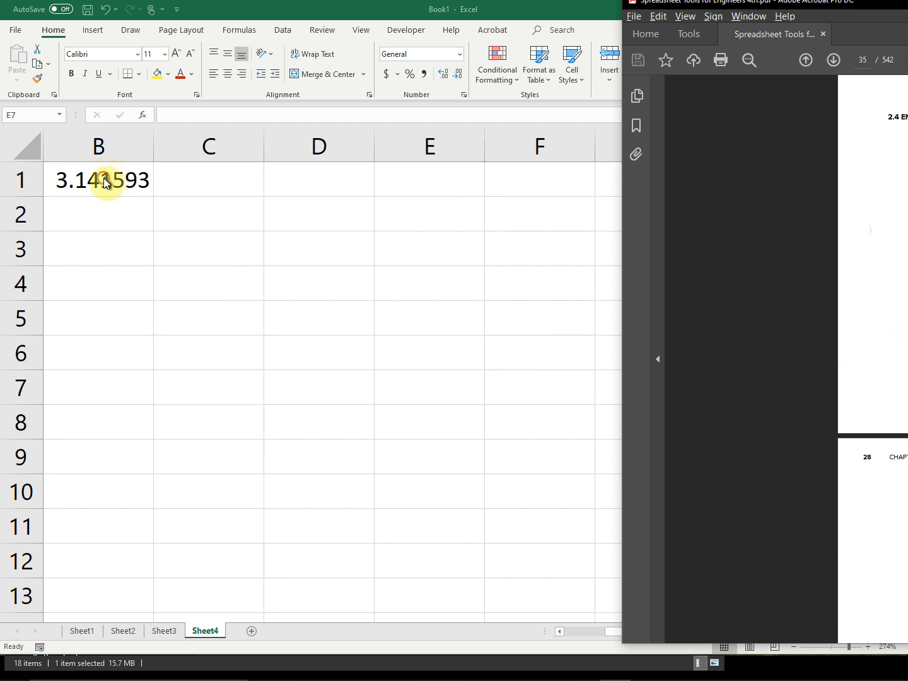
key("alt+Tab")
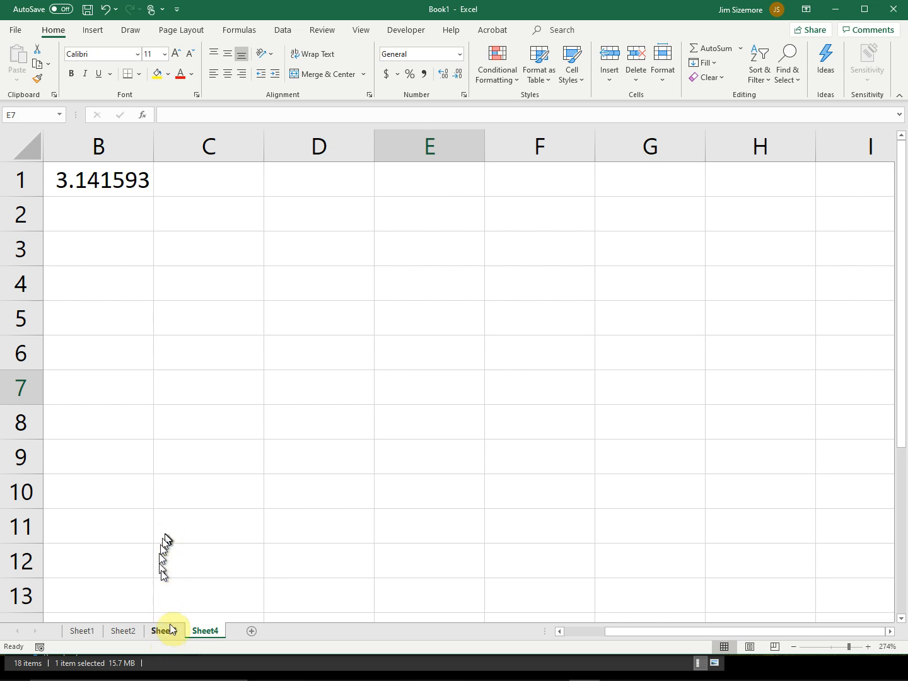
Step: View the chart on Sheet3 and return to the first columns of Sheet4
left_click(171, 632)
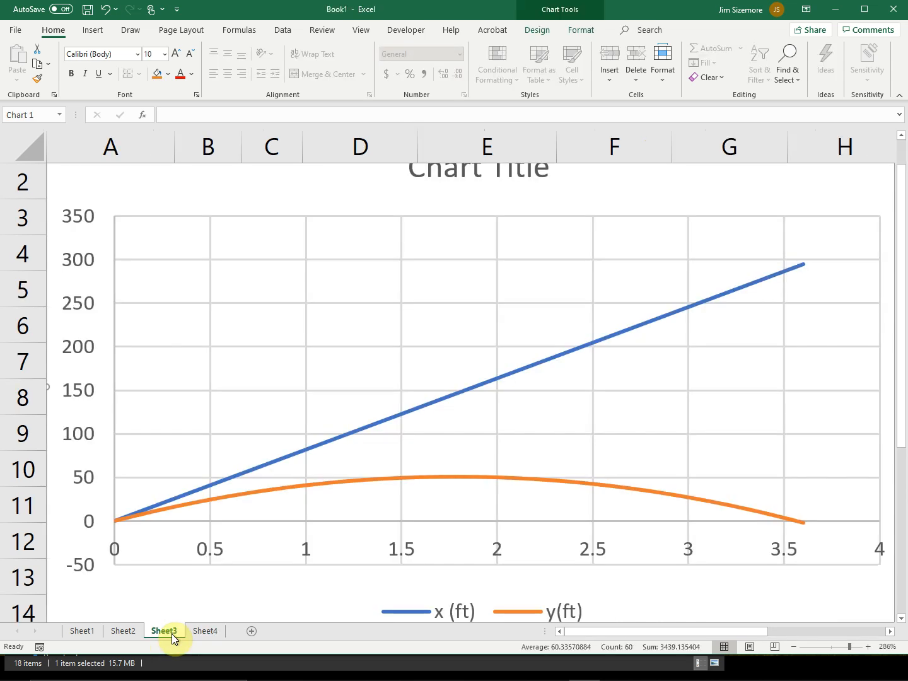
left_click(208, 631)
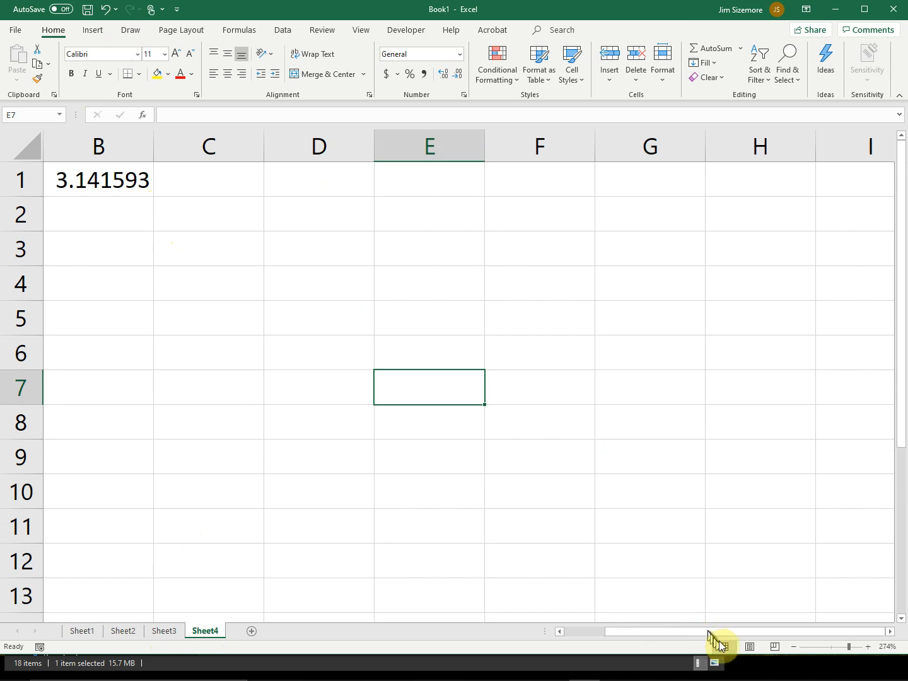
left_click_drag(723, 632, 633, 632)
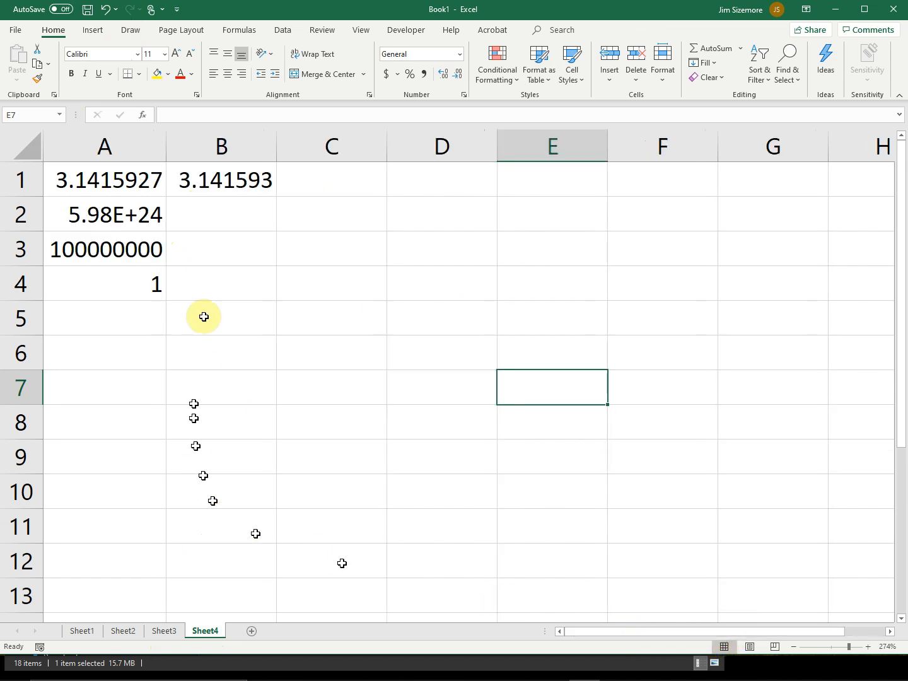
Step: Negate the formula in B1 by adding a minus sign so that it reads =-first
left_click_drag(93, 174, 94, 286)
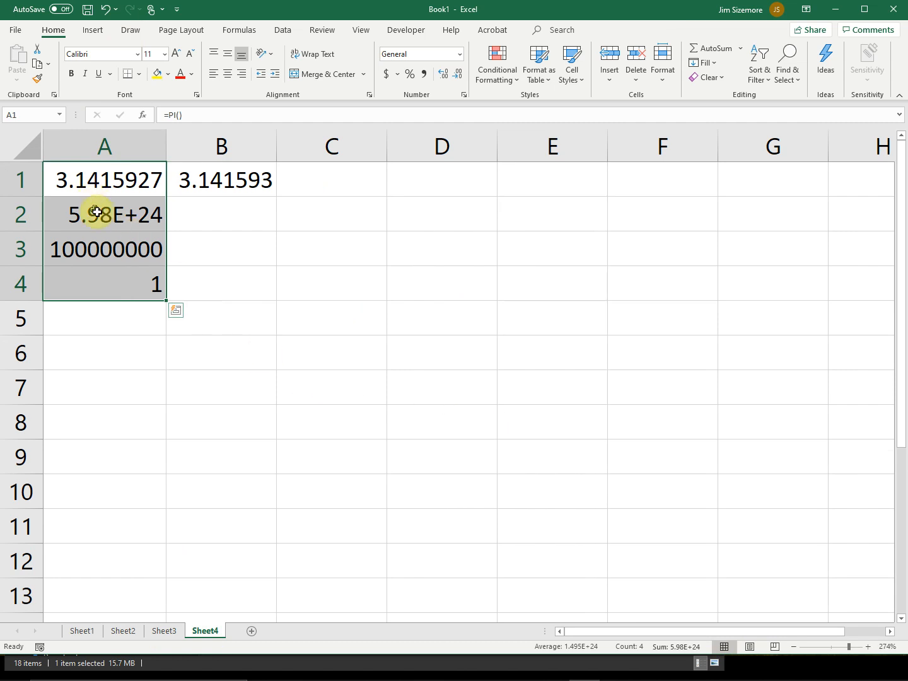
left_click(210, 179)
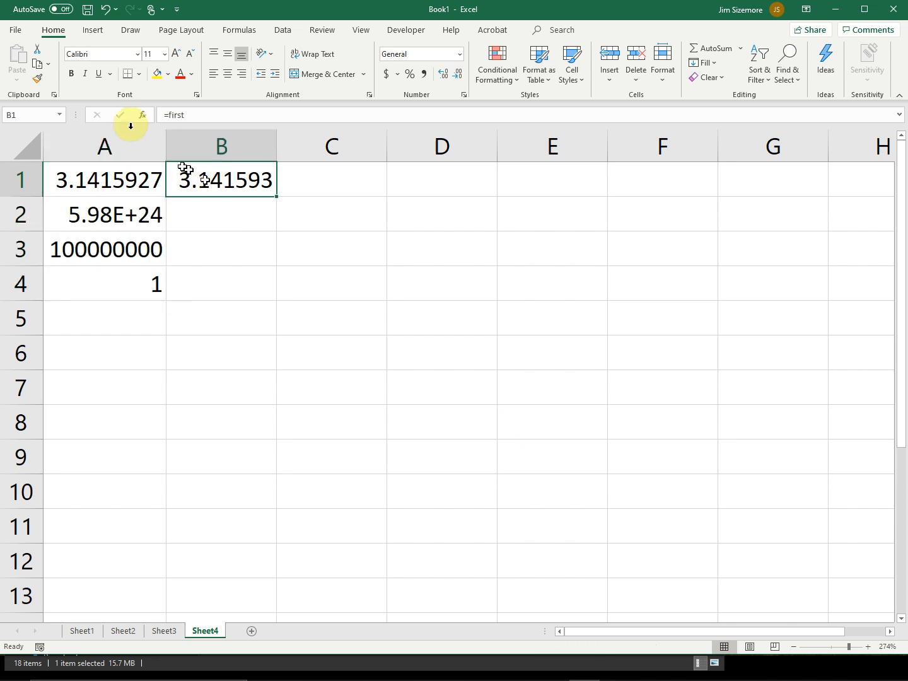
left_click(168, 117)
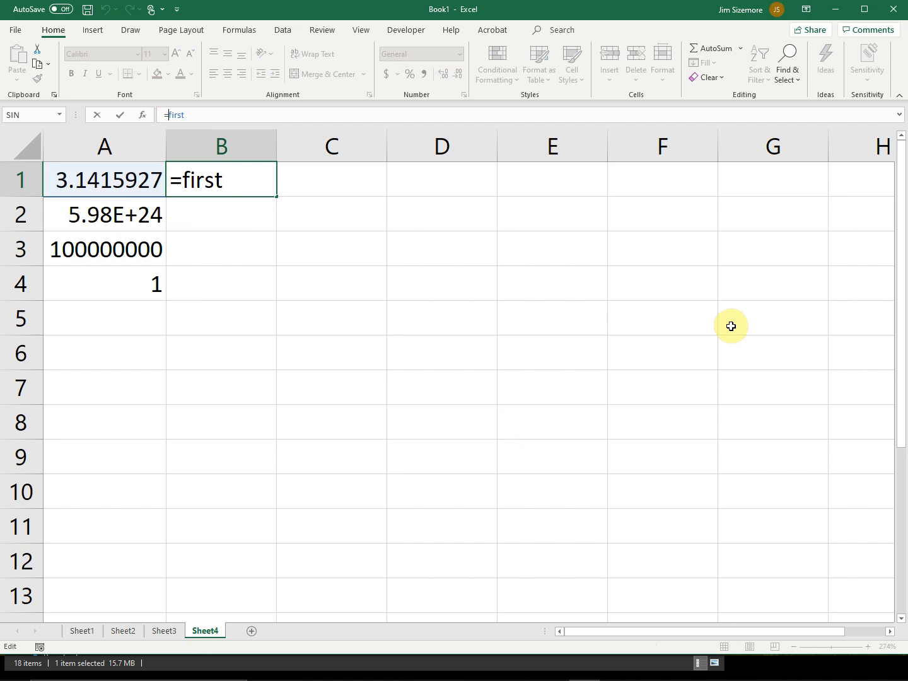
type("-")
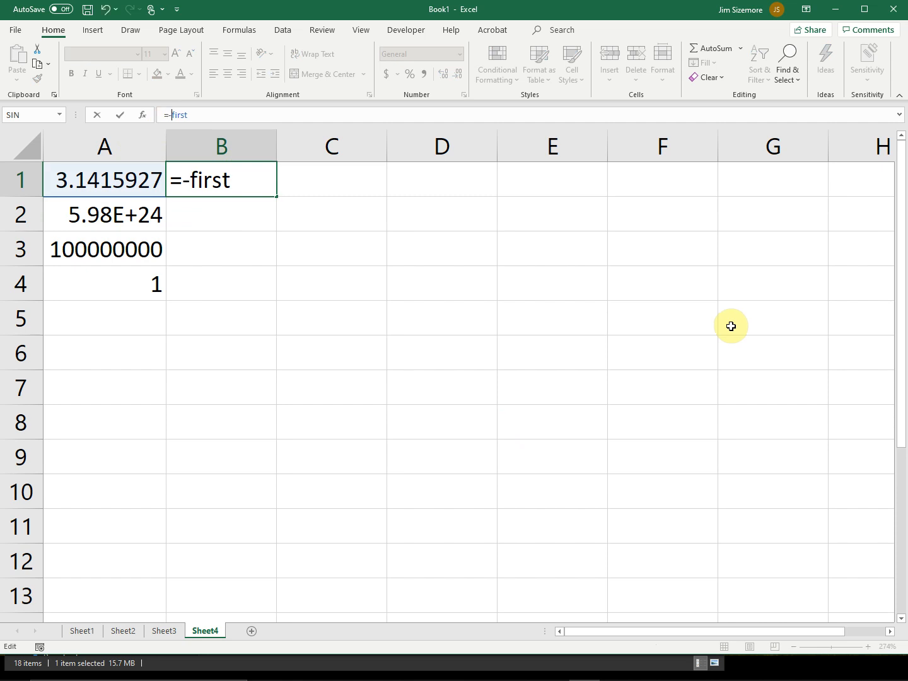
key("Return")
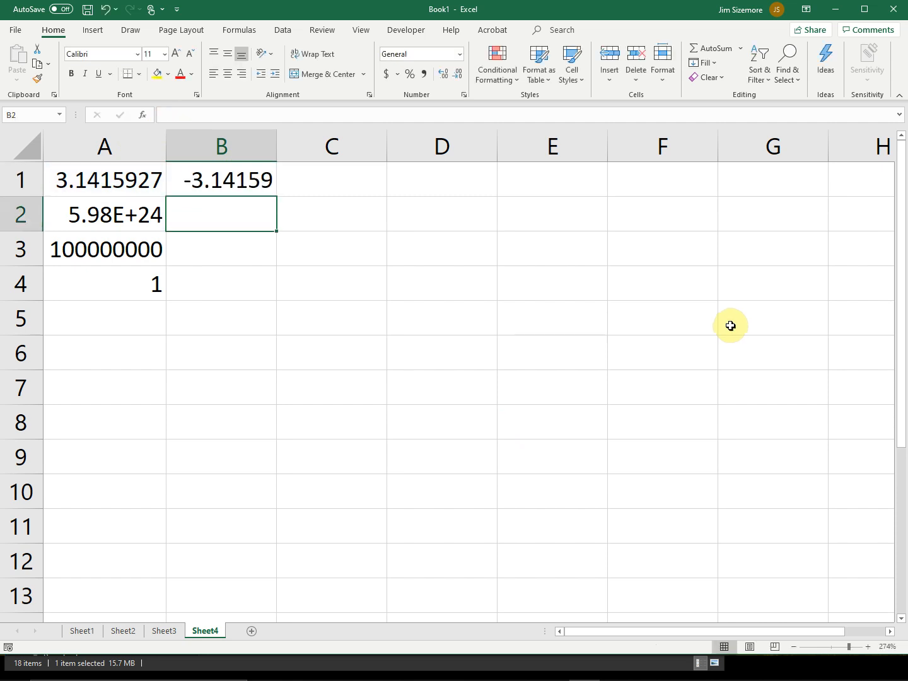
Step: Enter the negative number -3.14 in A5, the first empty cell of column A
left_click(60, 247)
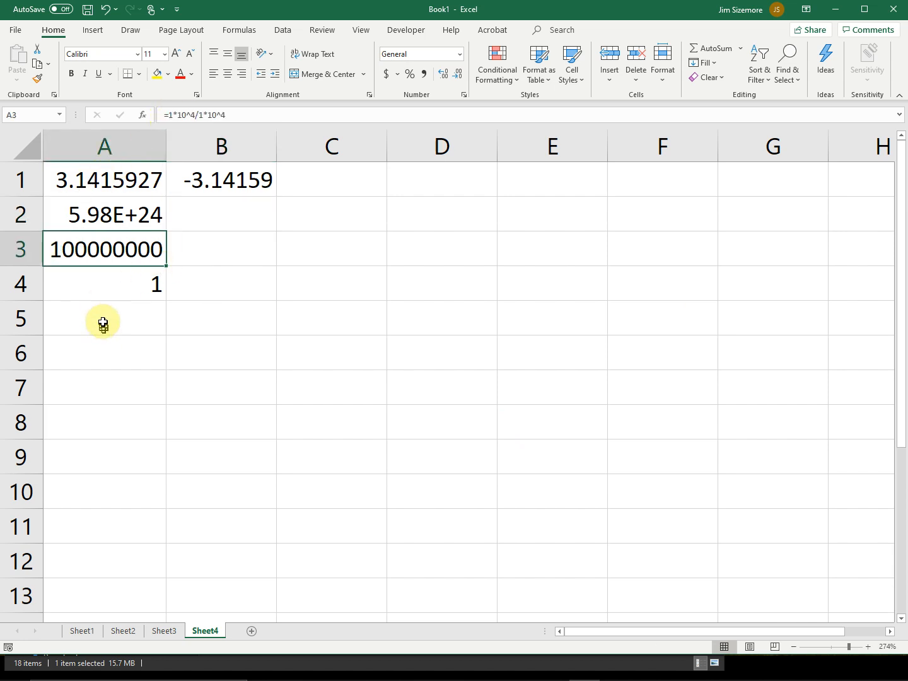
key("Down")
key("Down")
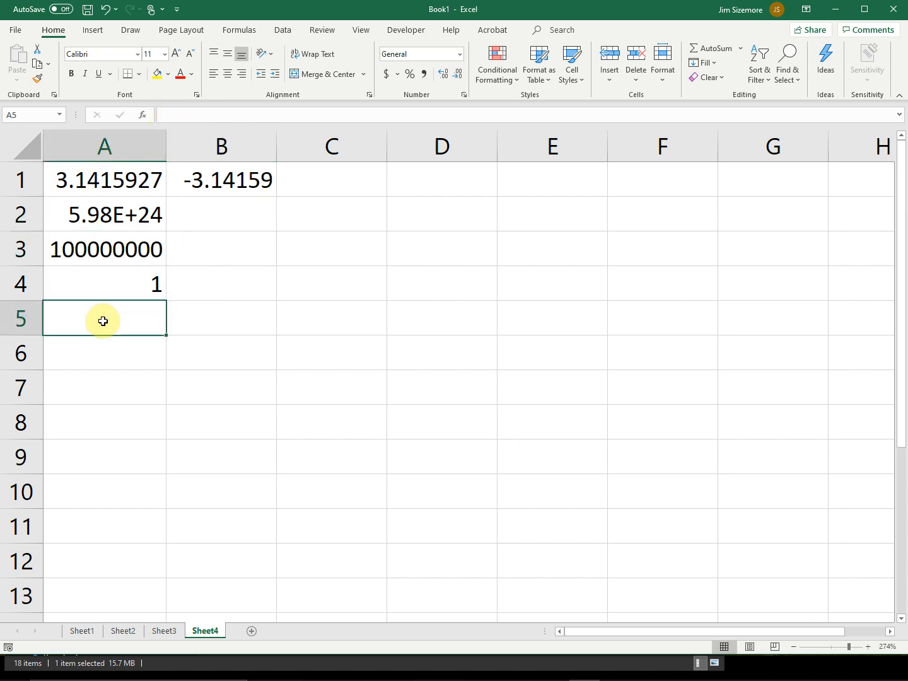
type("-")
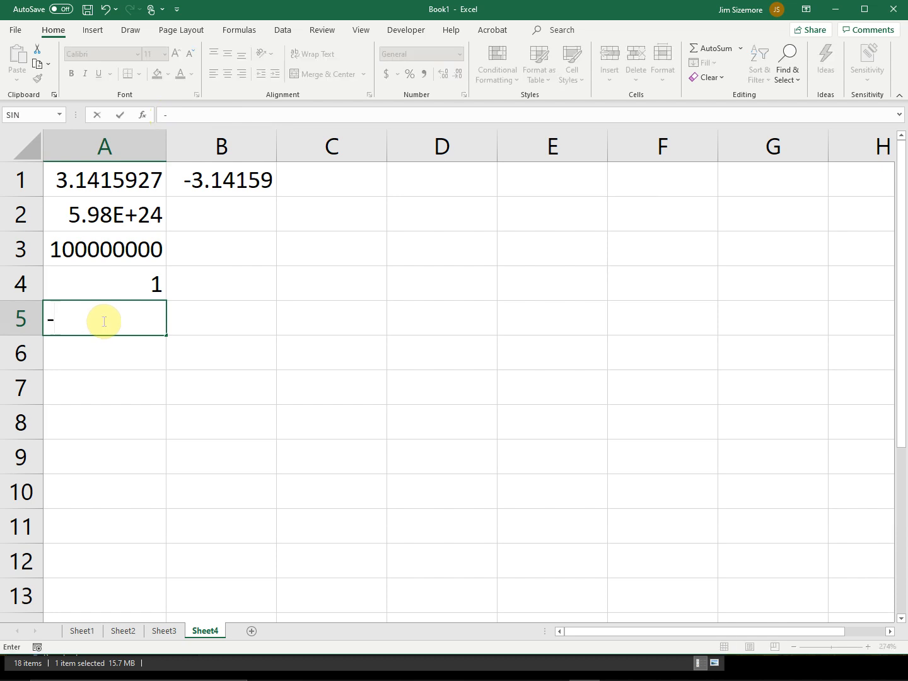
type("3.14")
key("Return")
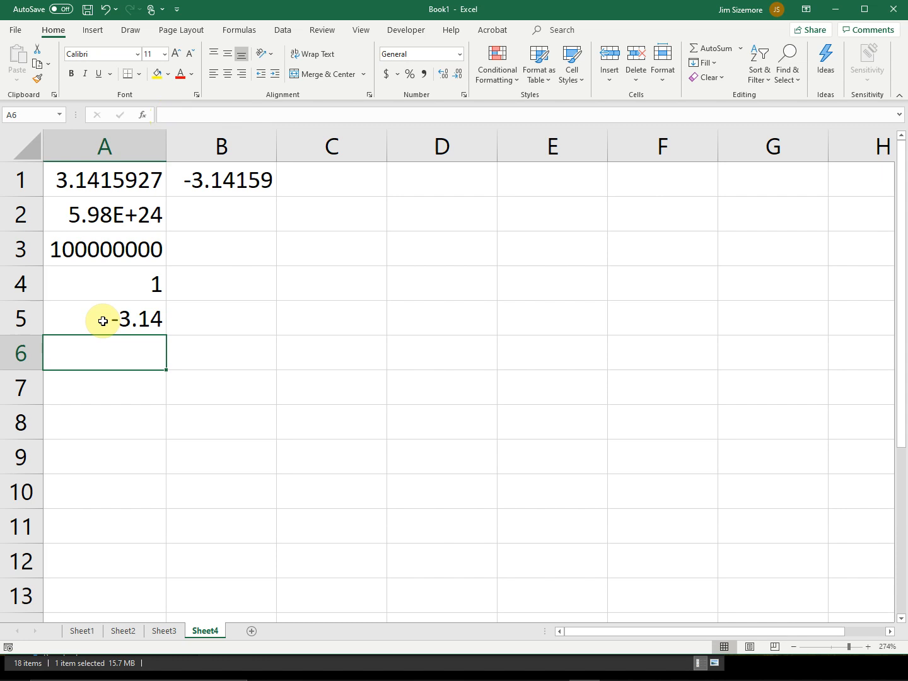
Step: Examine the formulas in B1 and A1, leaving both as they are
left_click(213, 179)
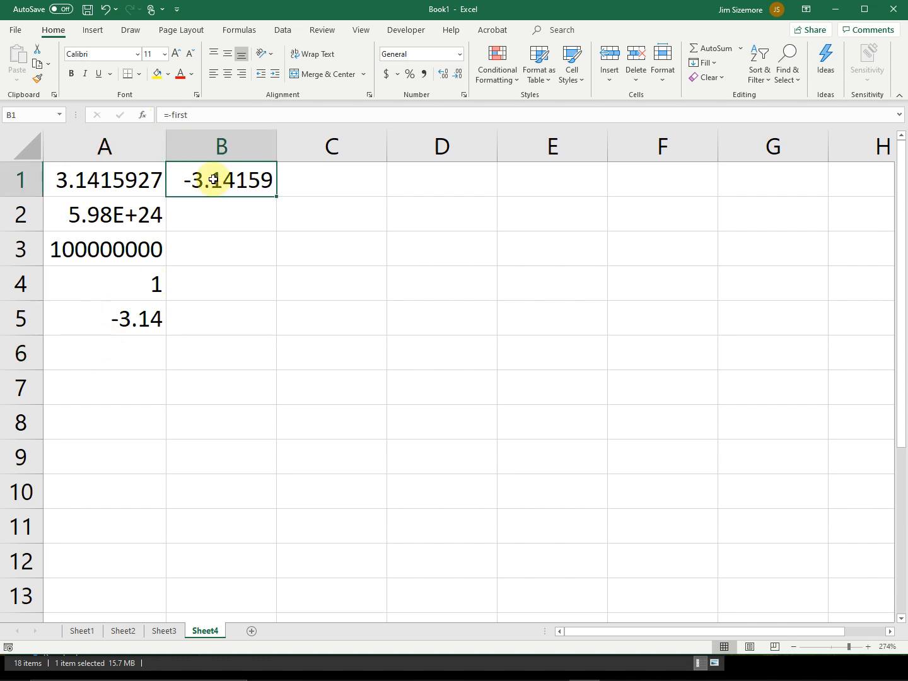
left_click(129, 178)
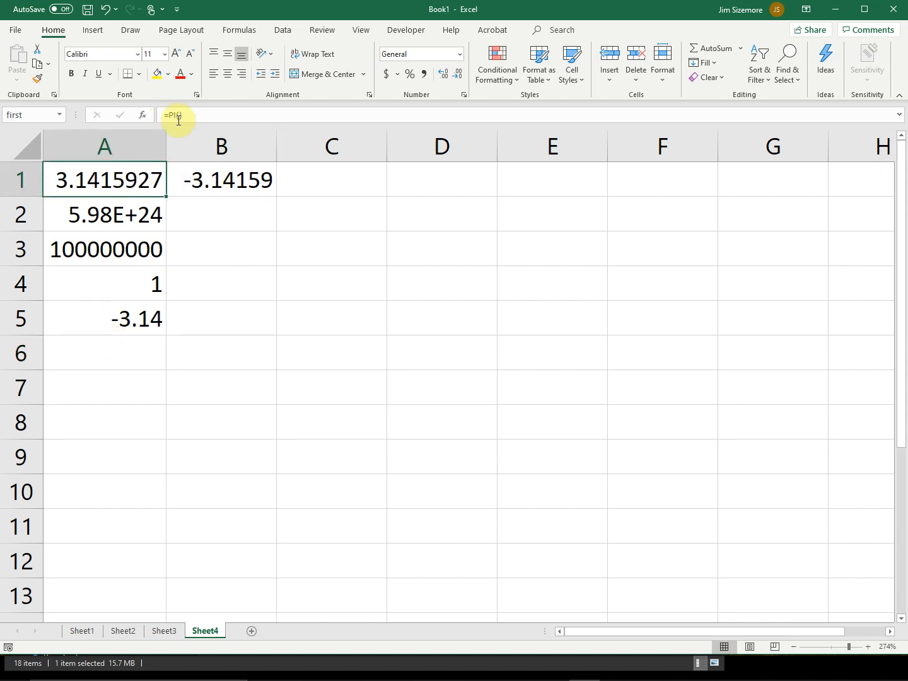
left_click_drag(188, 117, 172, 117)
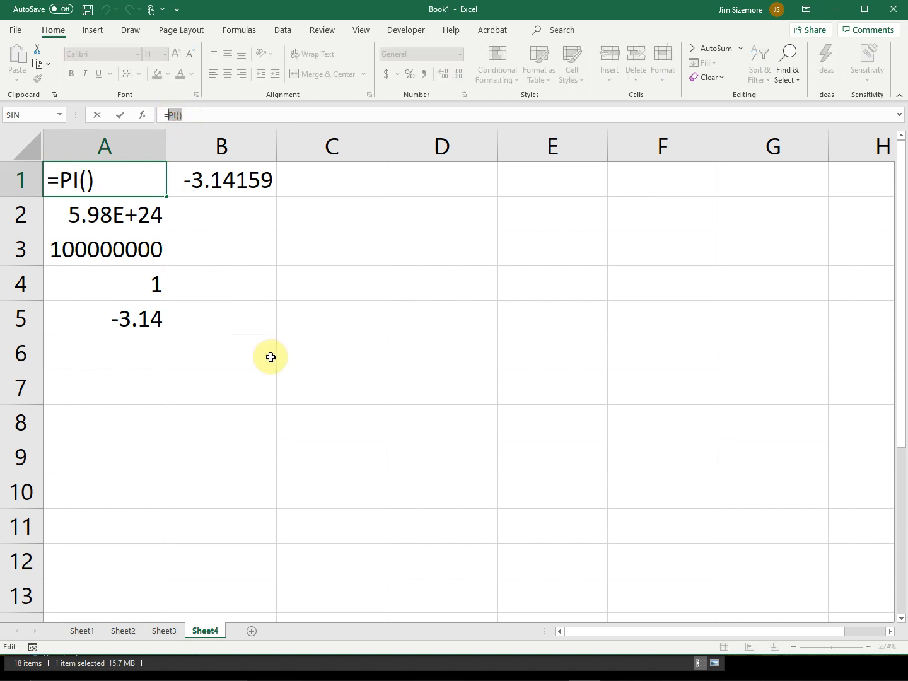
key("Right")
key("Return")
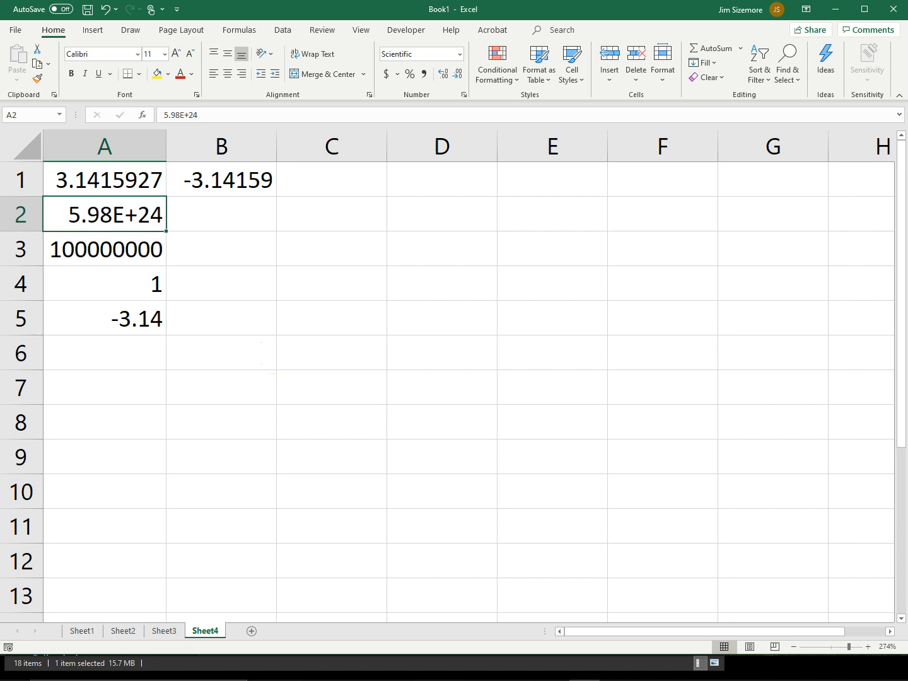
Step: Enter the label "This is text" in C1
left_click(375, 177)
type("Thi s is test")
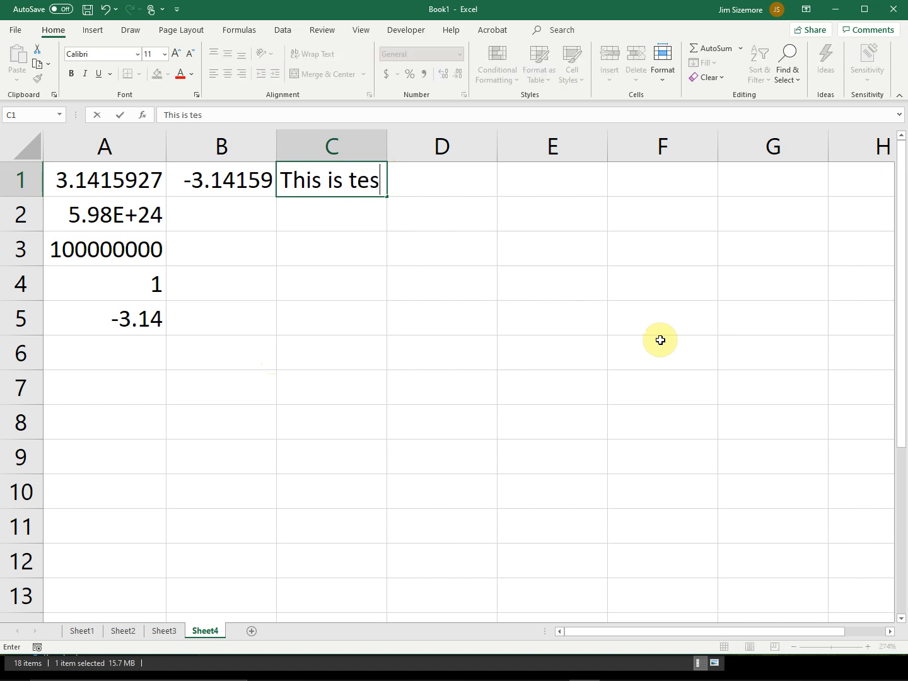
key("BackSpace")
key("BackSpace")
type("xt")
key("Return")
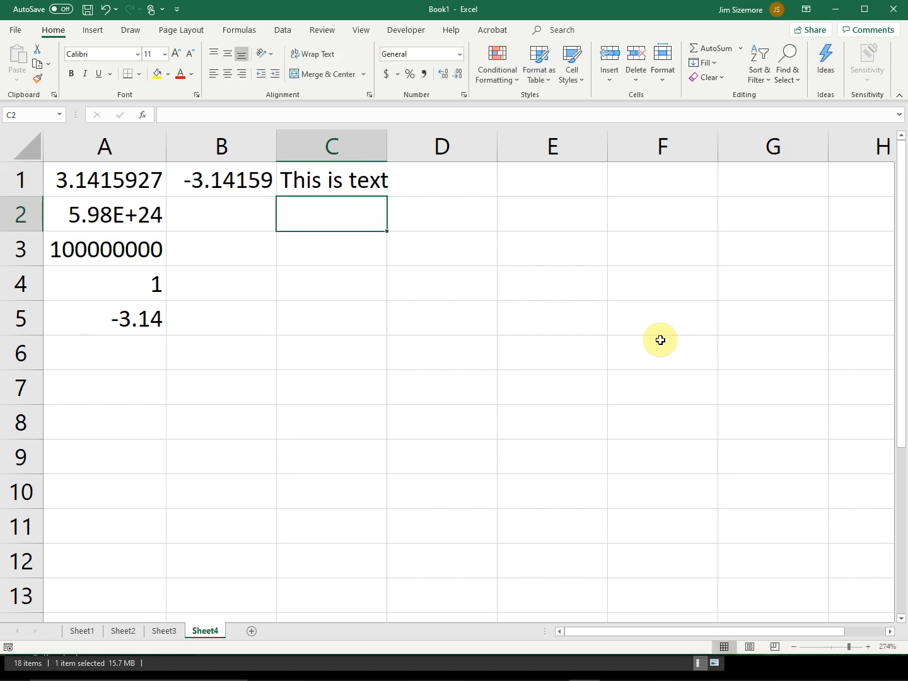
Step: Convert the number in A5 to text by putting an apostrophe in front of it, giving '-3.14
key("Up")
key("Down")
key("Down")
key("Down")
key("Down")
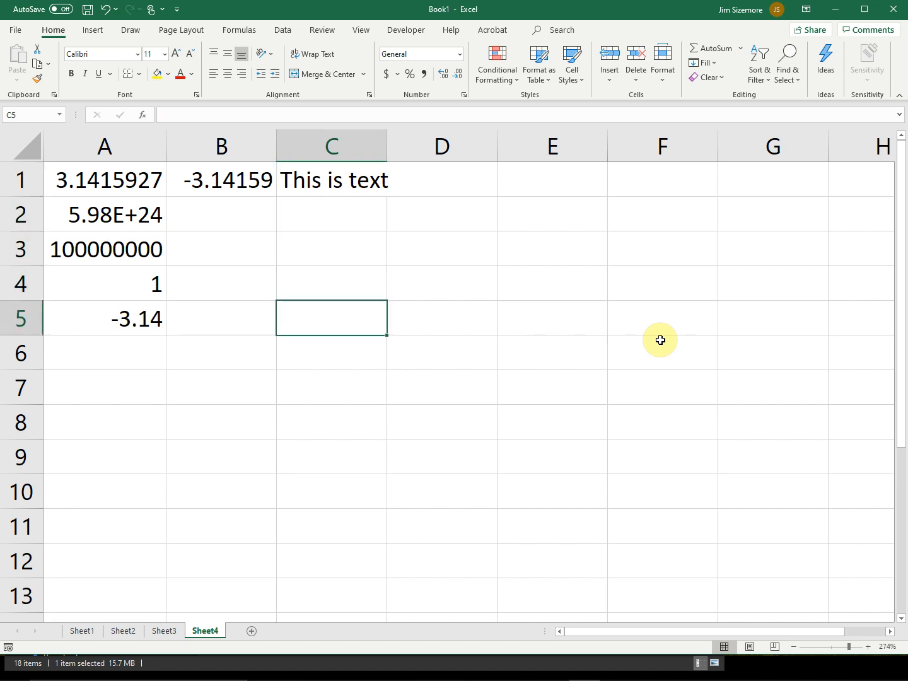
key("Left")
key("Left")
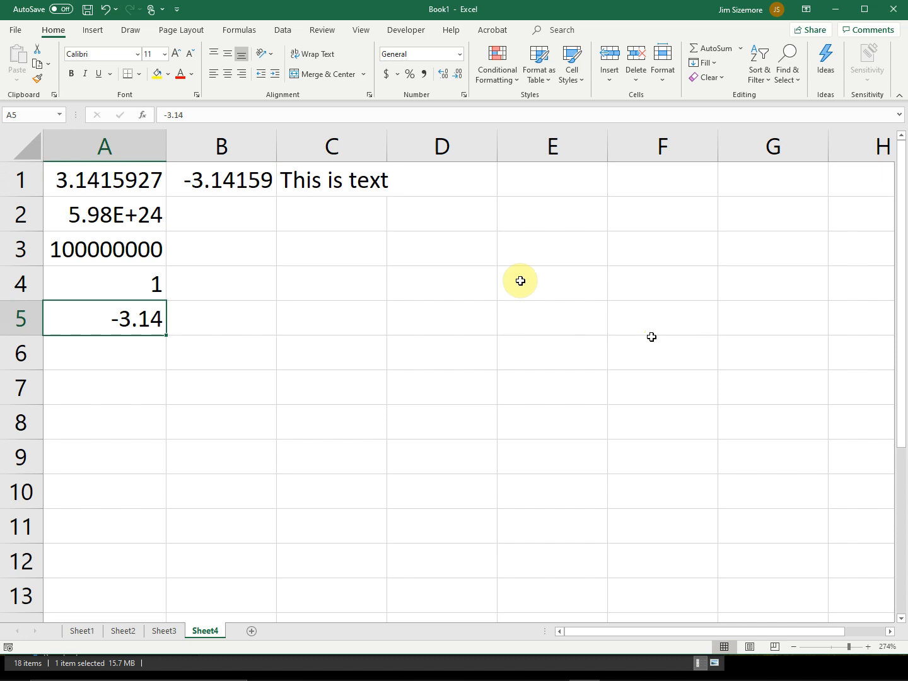
left_click(162, 114)
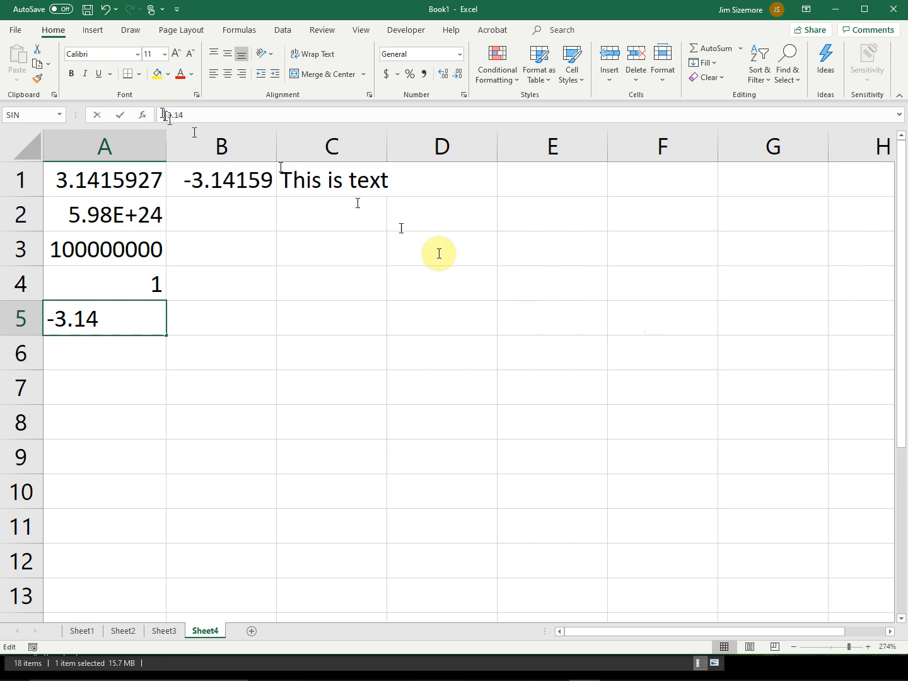
type("'")
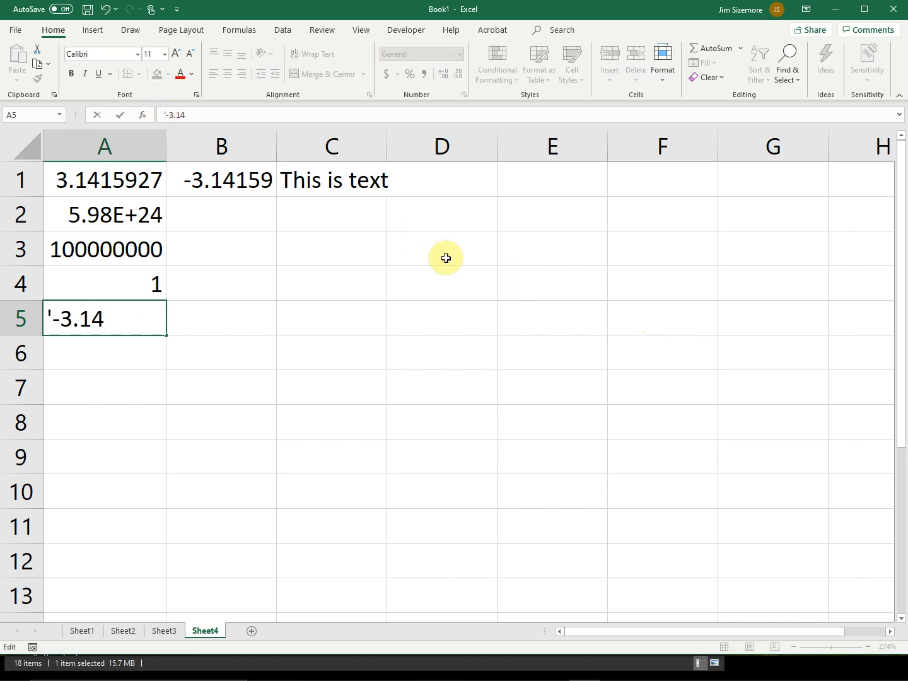
key("Return")
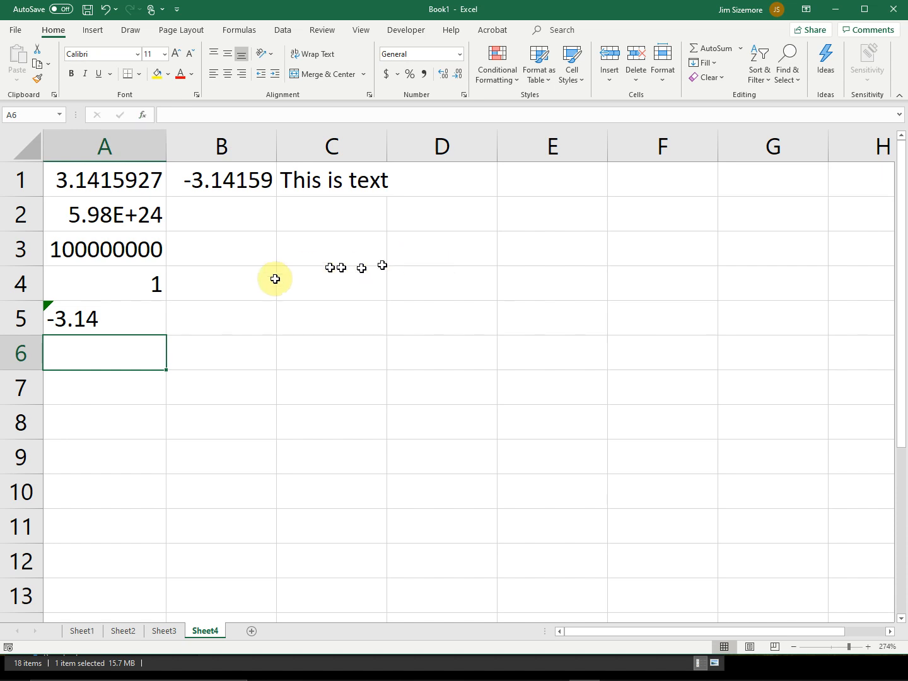
Step: Enter the formula =2*A5 in B5 to multiply the text entry by two
left_click(252, 315)
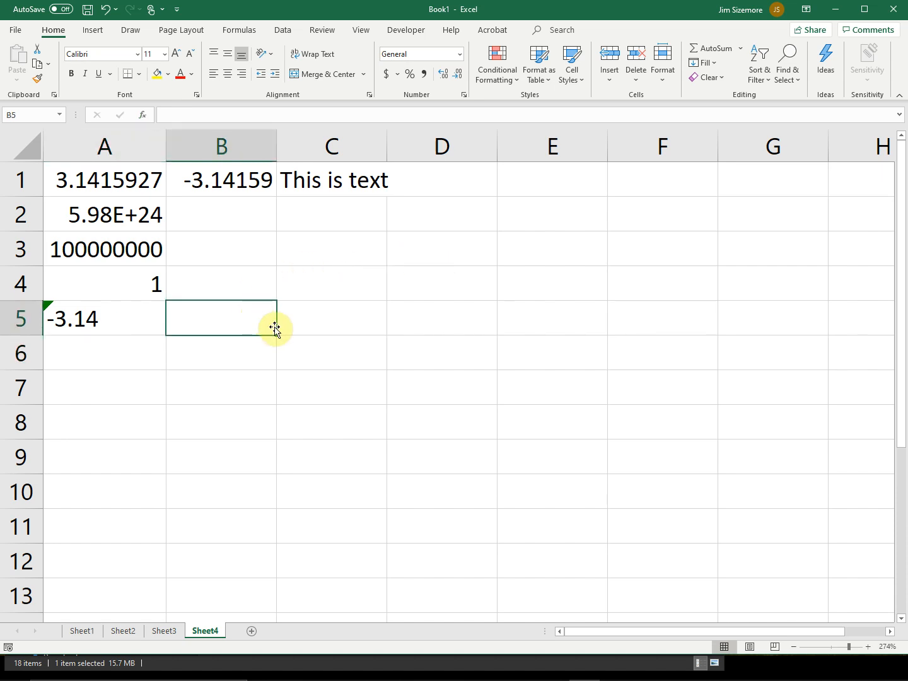
type("=")
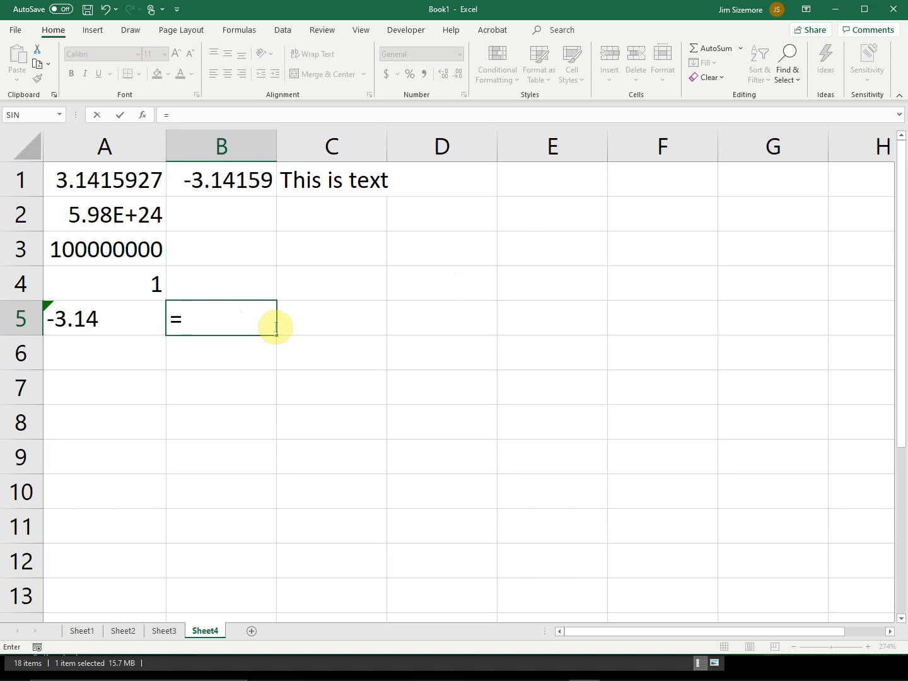
type("2*")
left_click(103, 315)
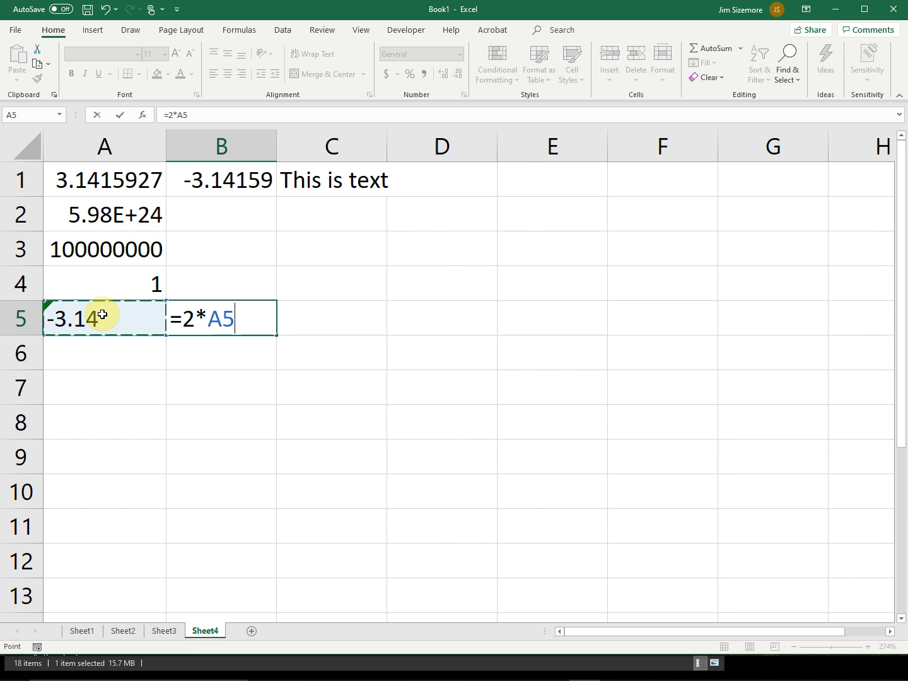
key("Return")
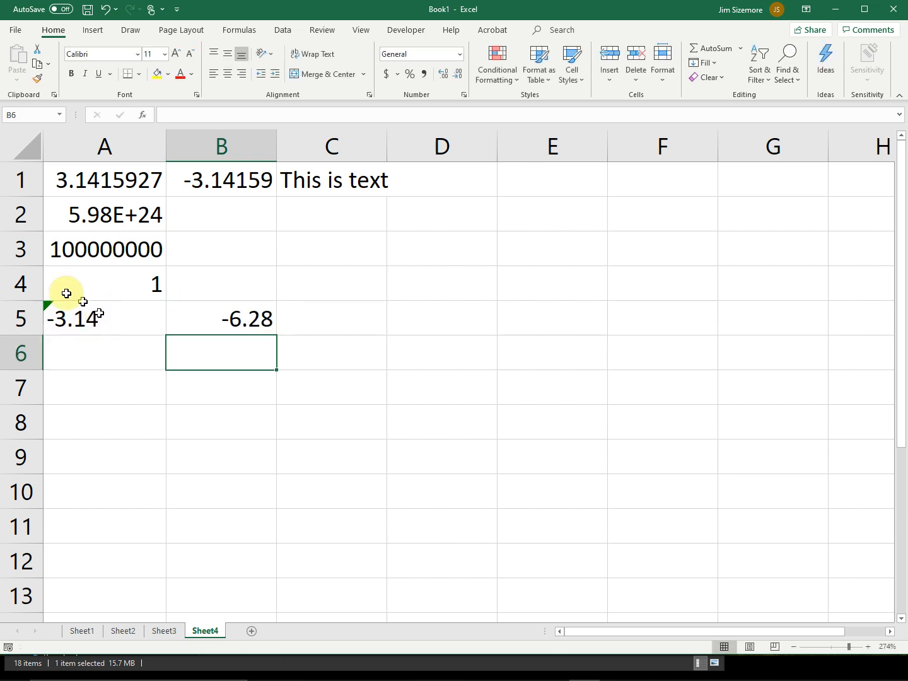
Step: Examine the formula in B5 and leave the cell for B6
left_click(253, 321)
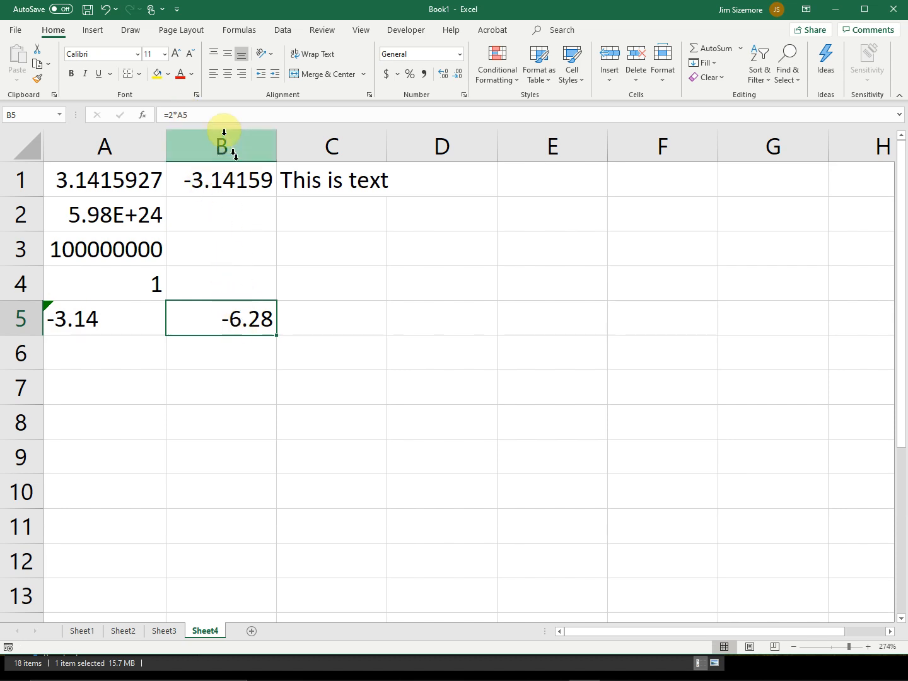
left_click(200, 115)
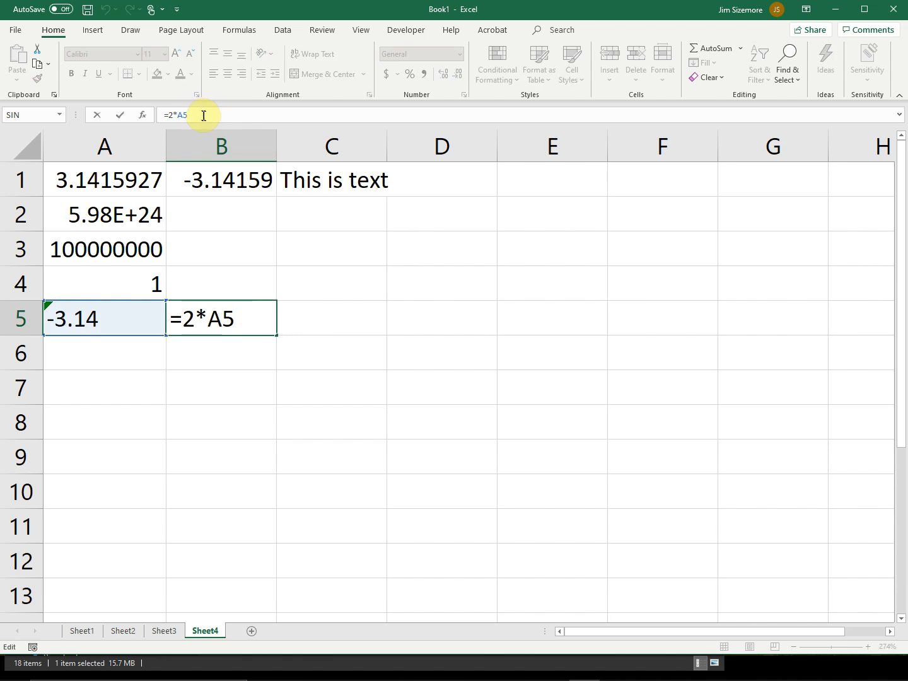
left_click(247, 353)
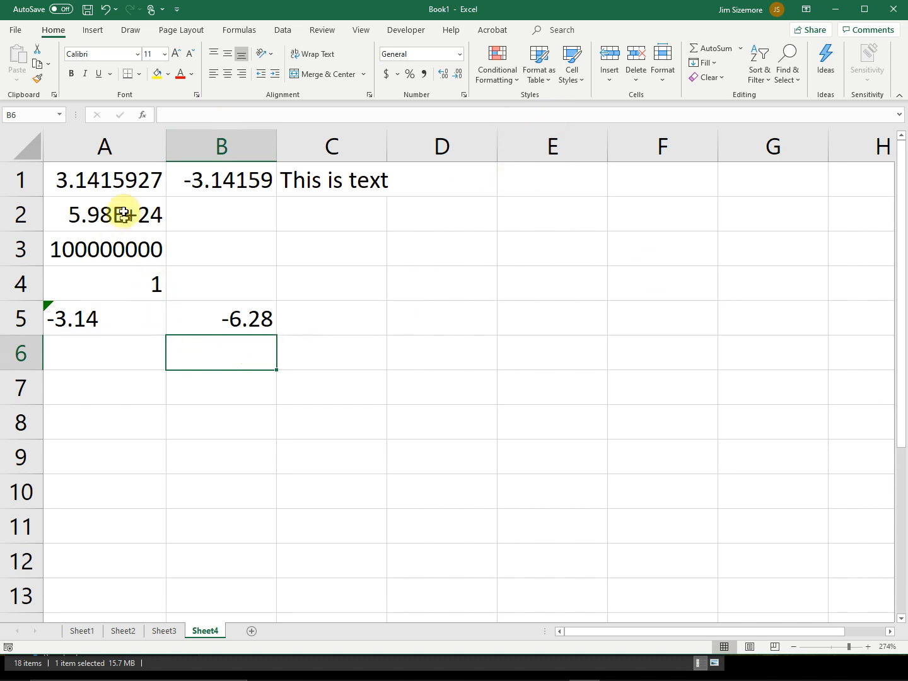
Step: Apply the Percentage format to all cells of the sheet, and undo it
left_click(33, 148)
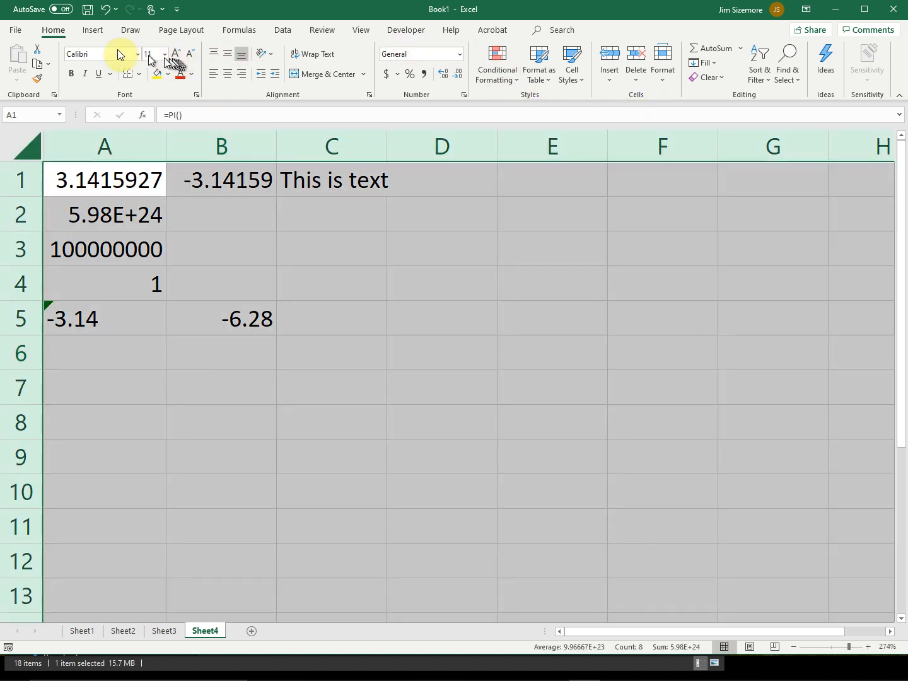
left_click(662, 80)
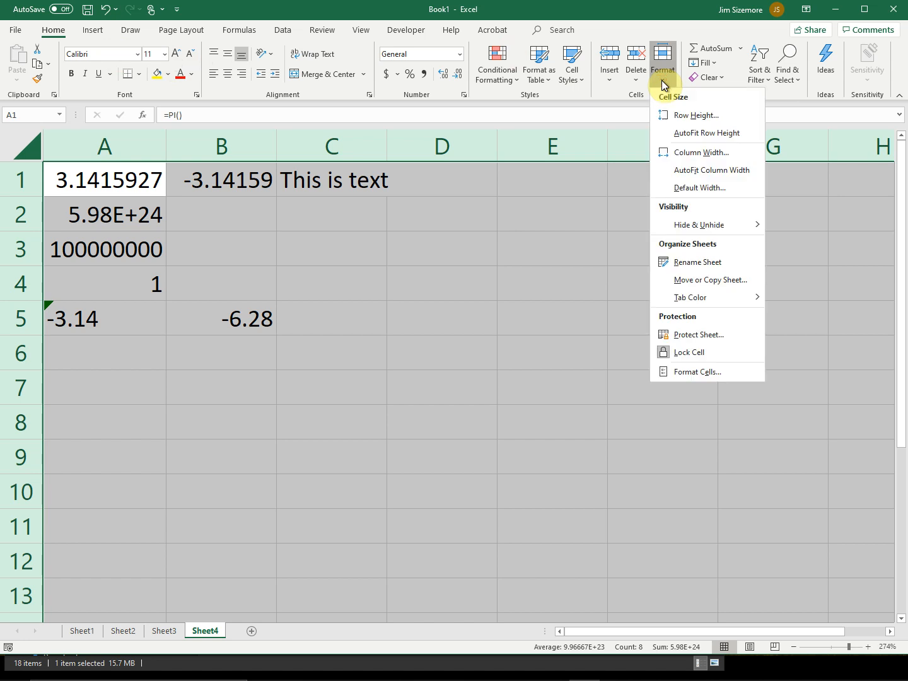
left_click(406, 75)
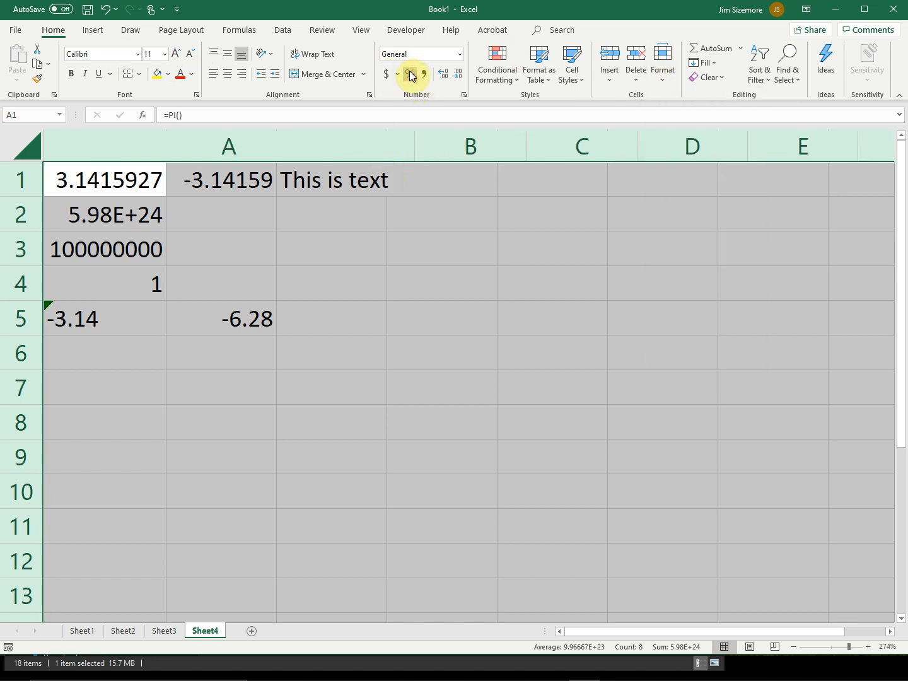
left_click(411, 75)
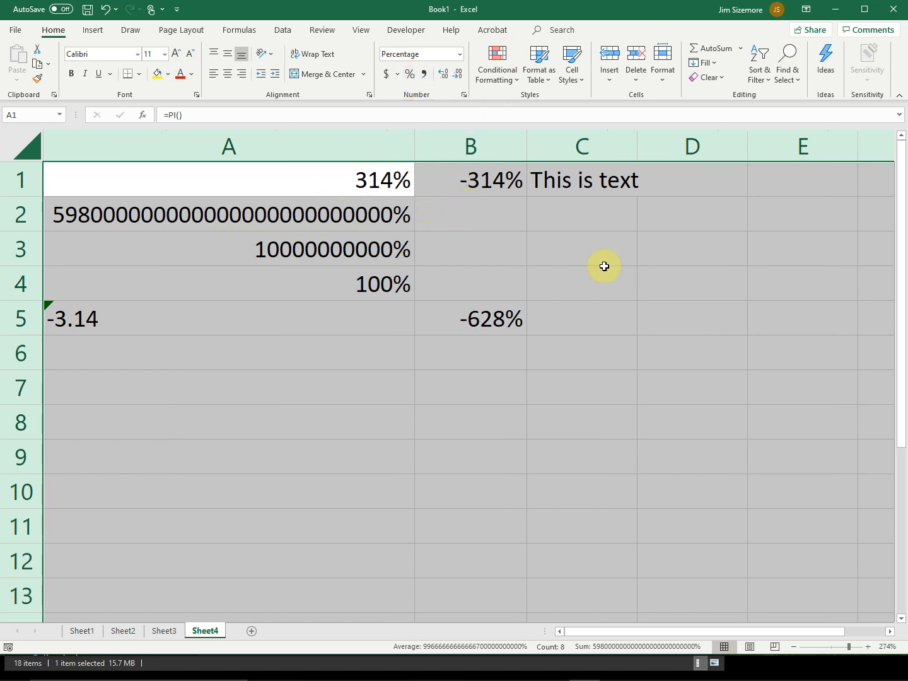
key("ctrl+z")
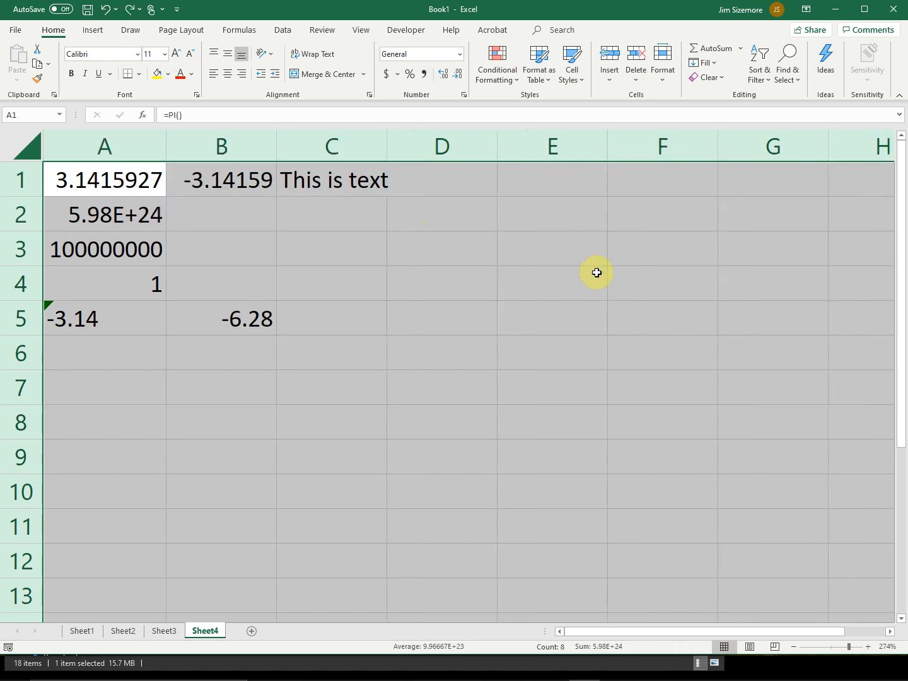
Step: Apply the Number format to all cells and reduce the display to one decimal place
left_click(462, 57)
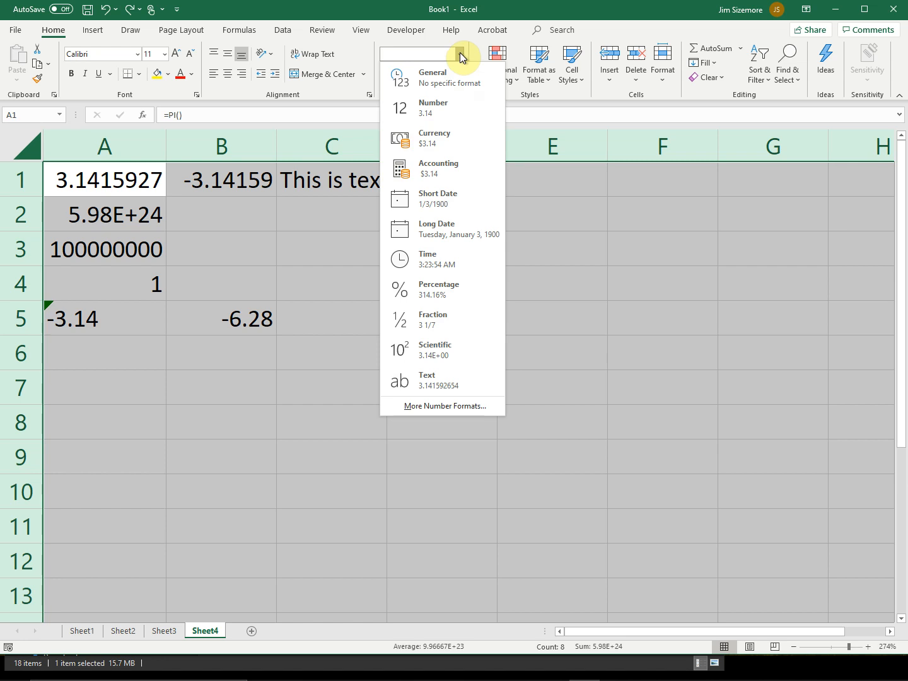
left_click(433, 113)
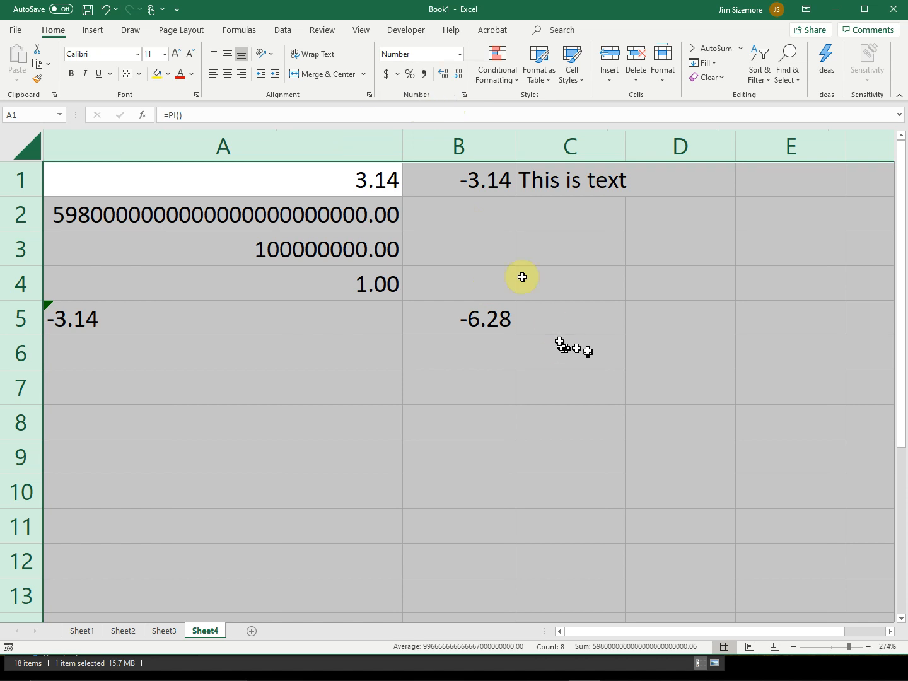
left_click(460, 77)
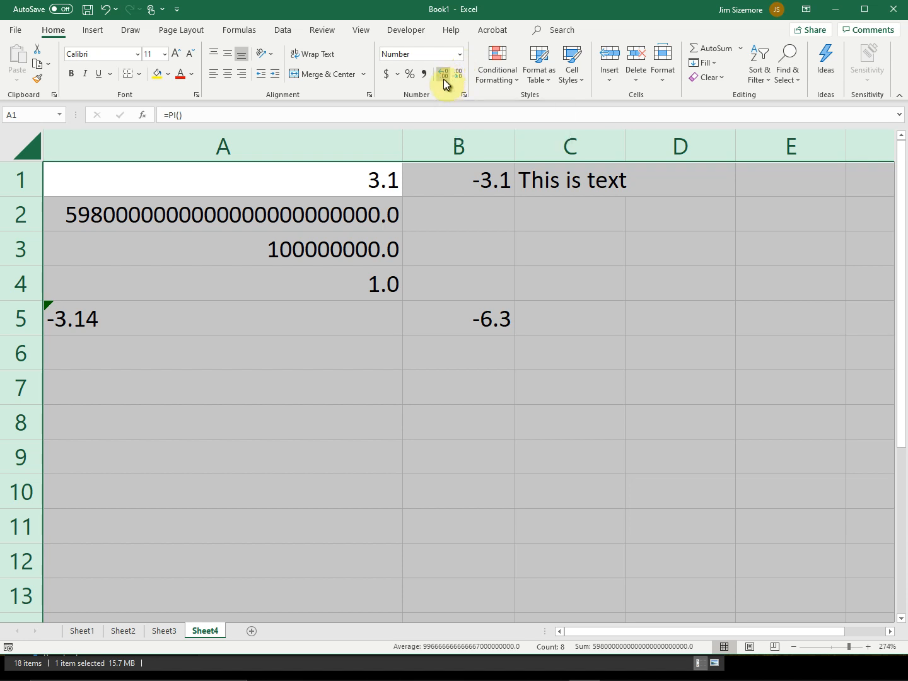
Step: Increase the decimal places shown in all cells to eight
left_click(444, 81)
left_click(443, 79)
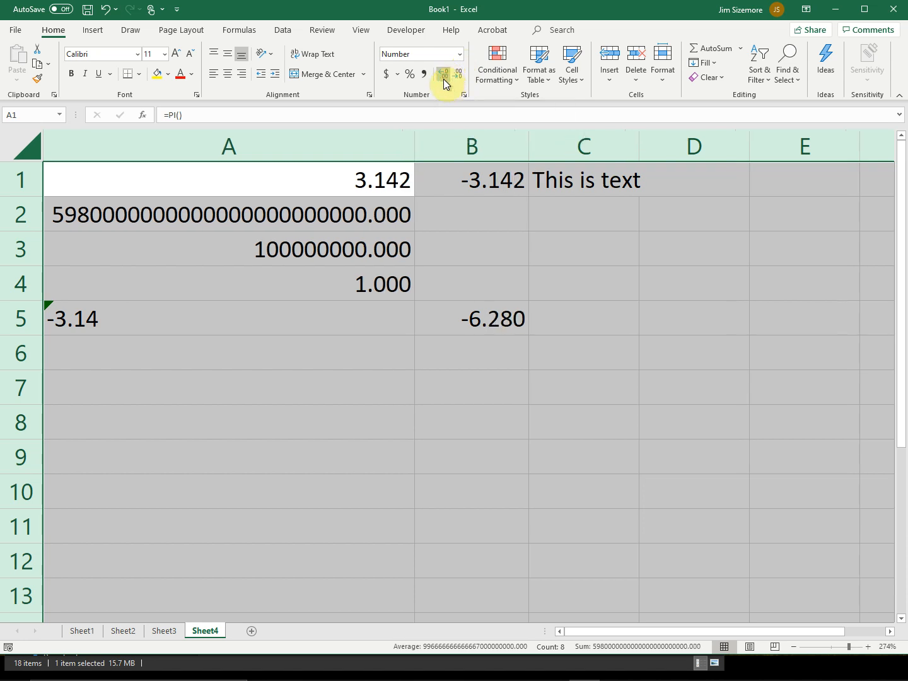
left_click(443, 78)
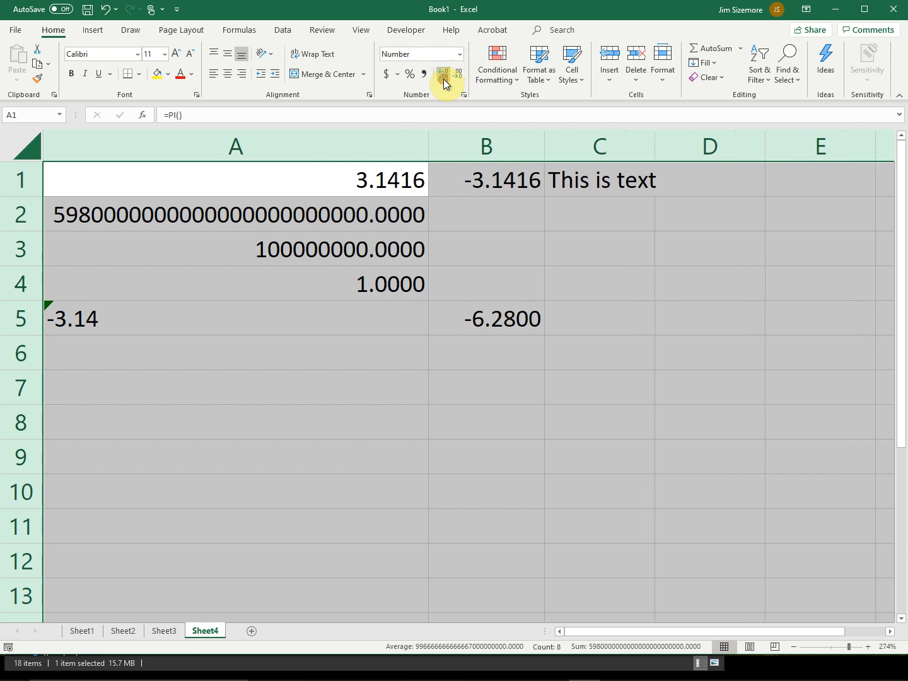
left_click(443, 78)
left_click(443, 78)
left_click(443, 79)
left_click(443, 79)
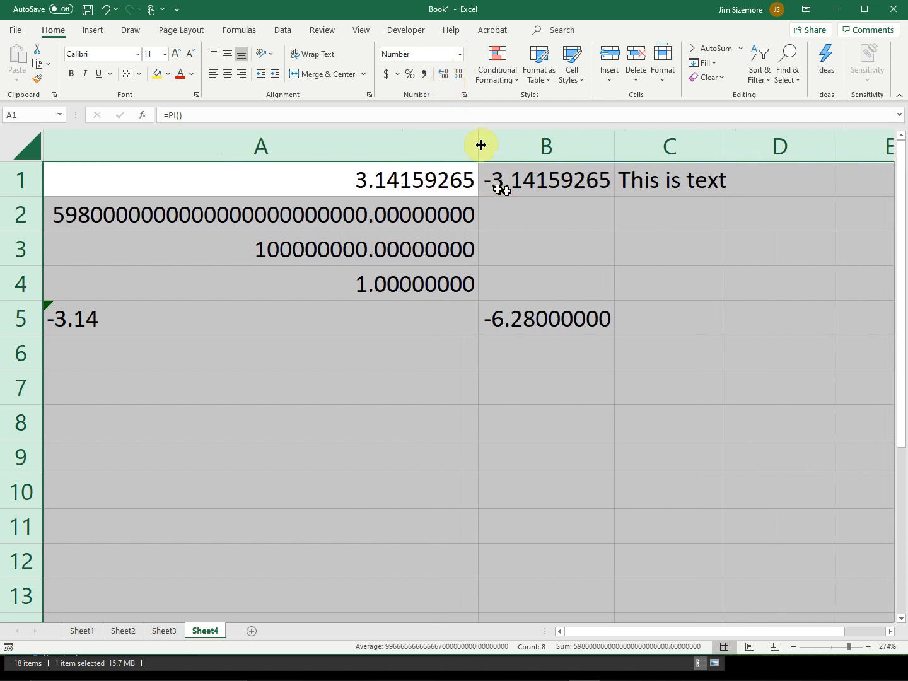
Step: Decrease the decimal places shown in all cells to three
left_click(459, 76)
left_click(458, 75)
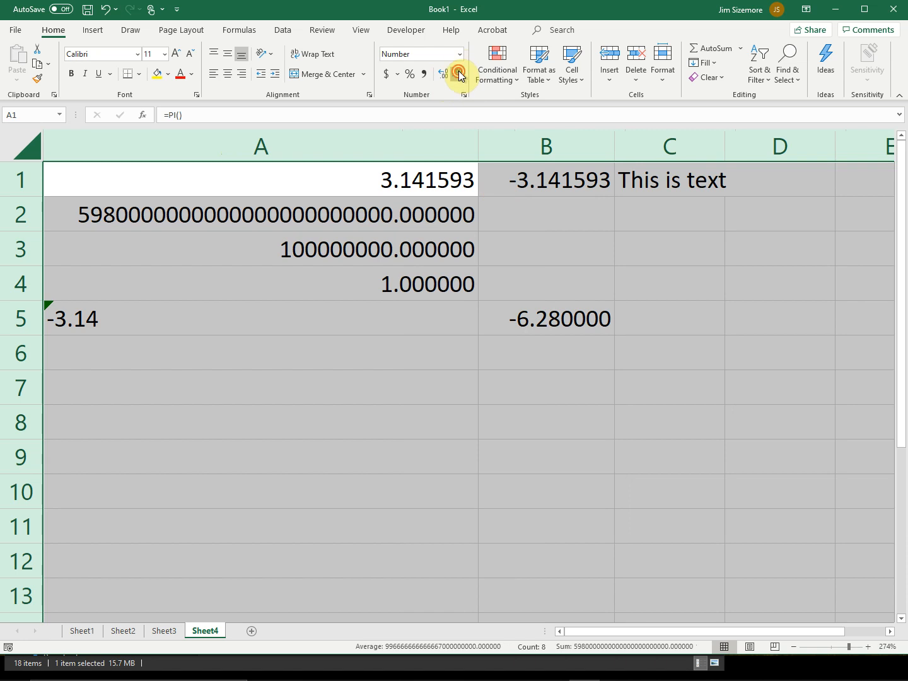
left_click(459, 76)
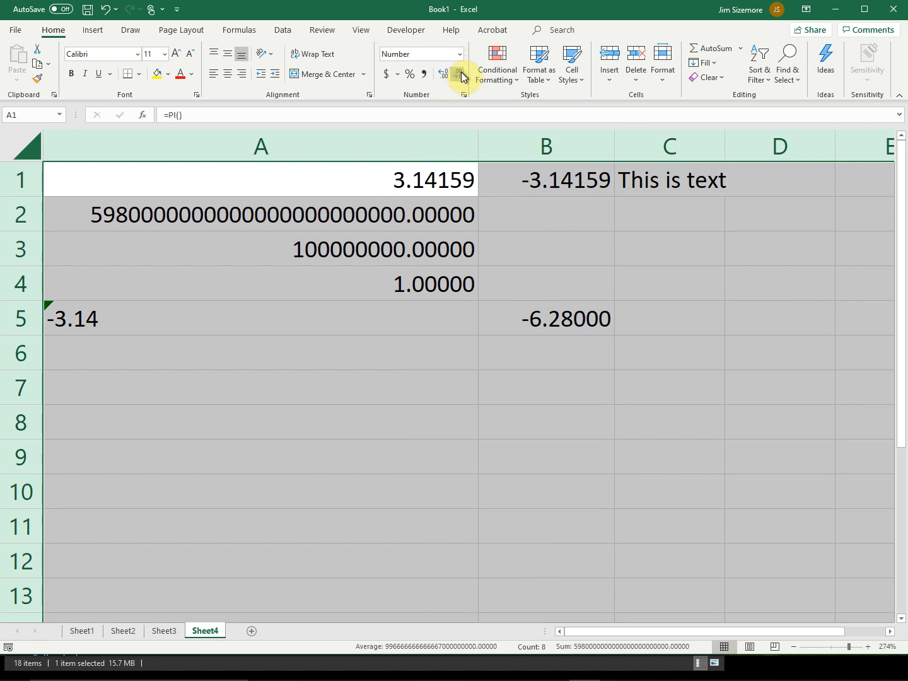
left_click(461, 76)
left_click(460, 76)
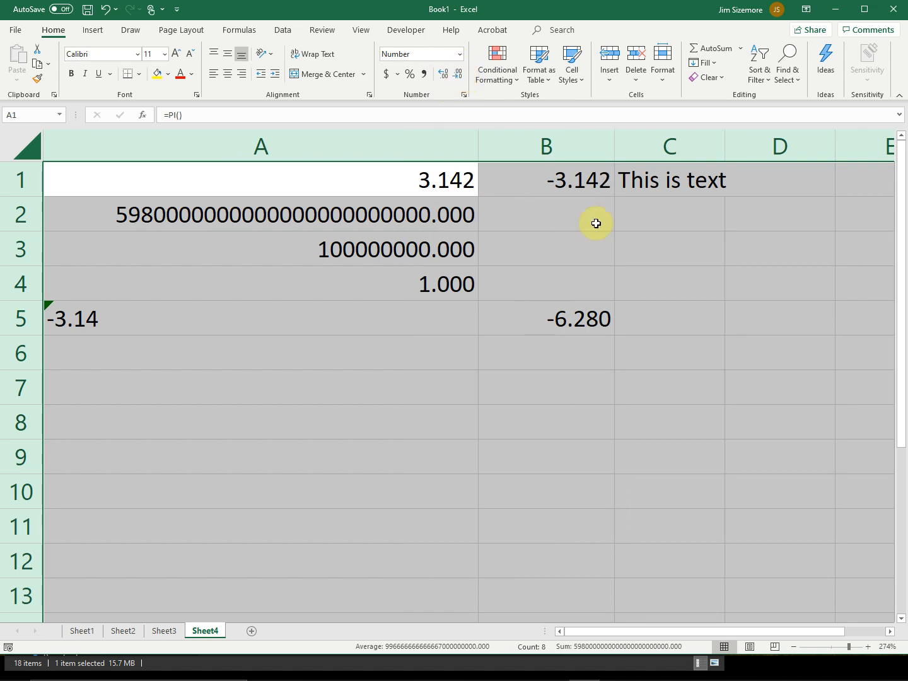
Step: Try Comma Style with thousands separators on all cells, and undo it
left_click(425, 76)
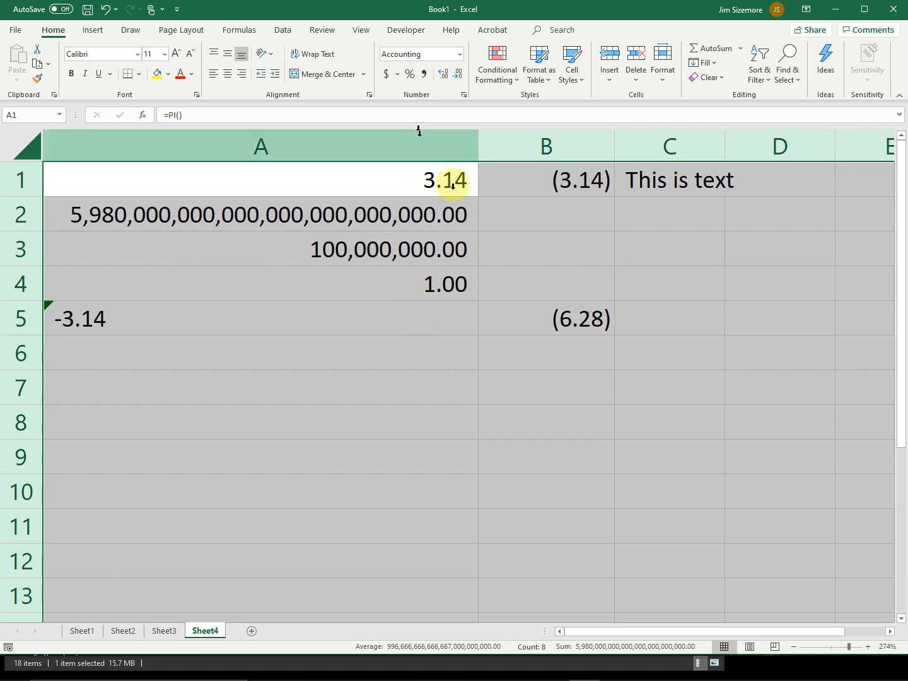
key("ctrl+z")
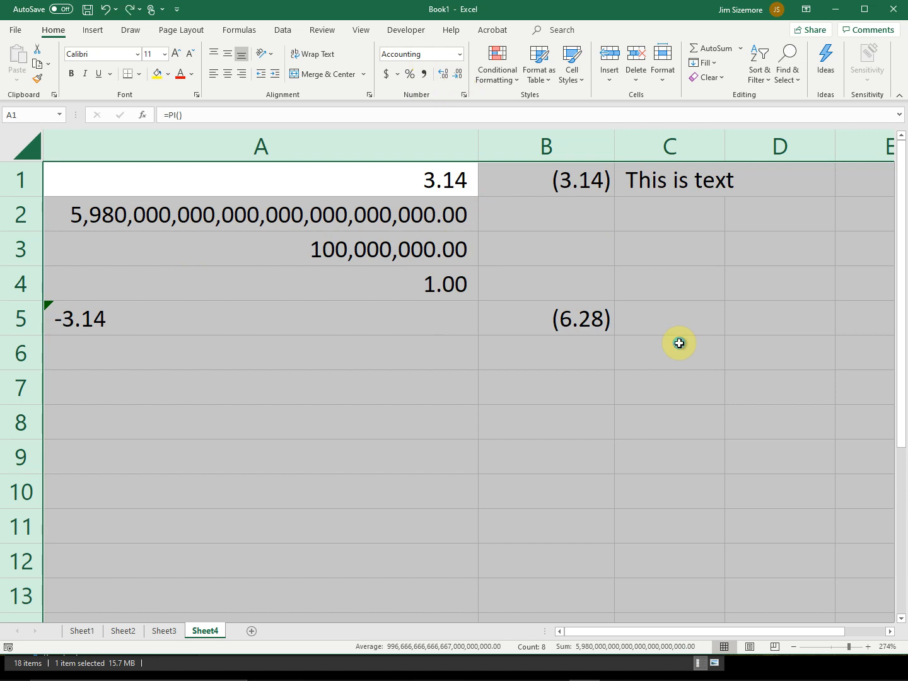
key("ctrl+z")
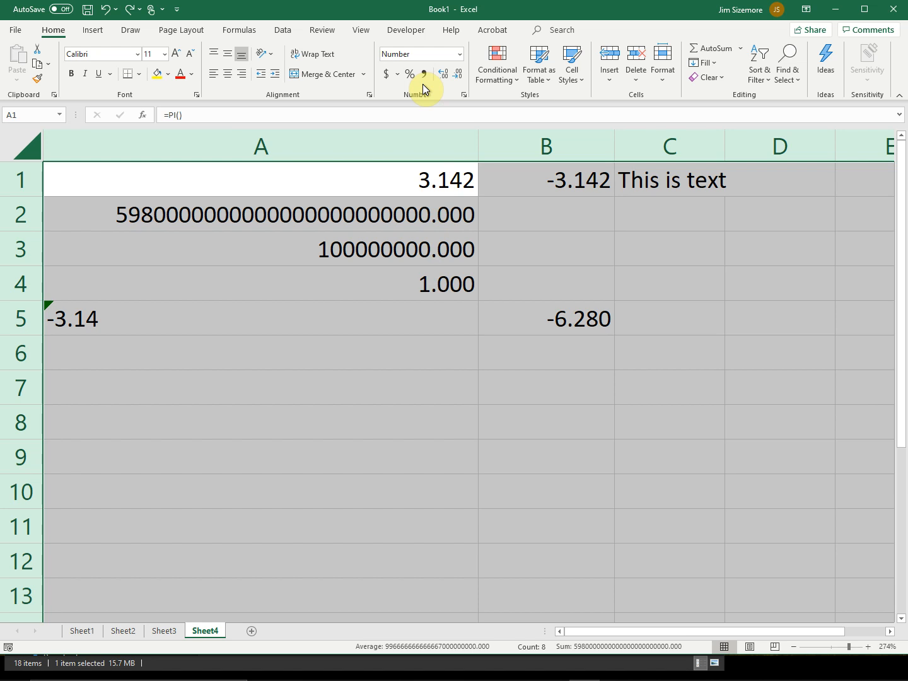
Step: Examine the Currency, Accounting, Date, Time and Fraction options in Format Cells, and cancel without applying any
left_click(661, 83)
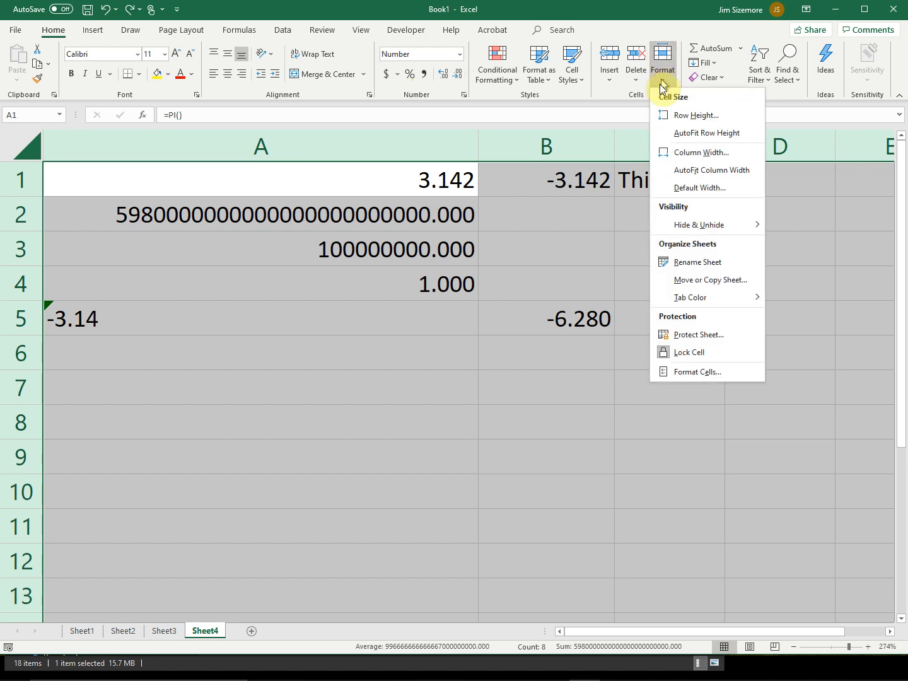
left_click(680, 368)
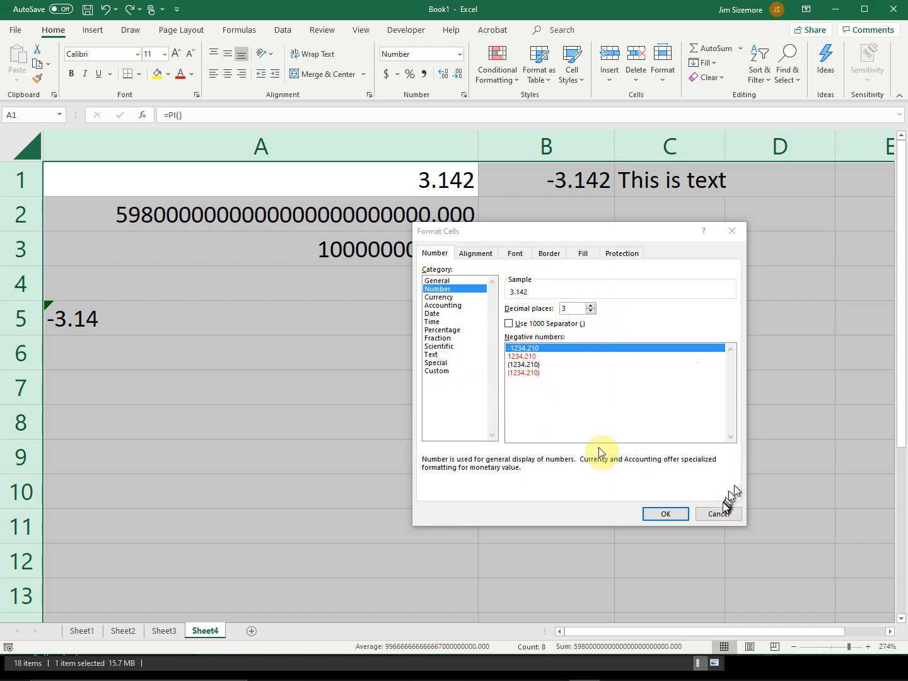
left_click(456, 298)
left_click(452, 305)
left_click(446, 314)
left_click(445, 322)
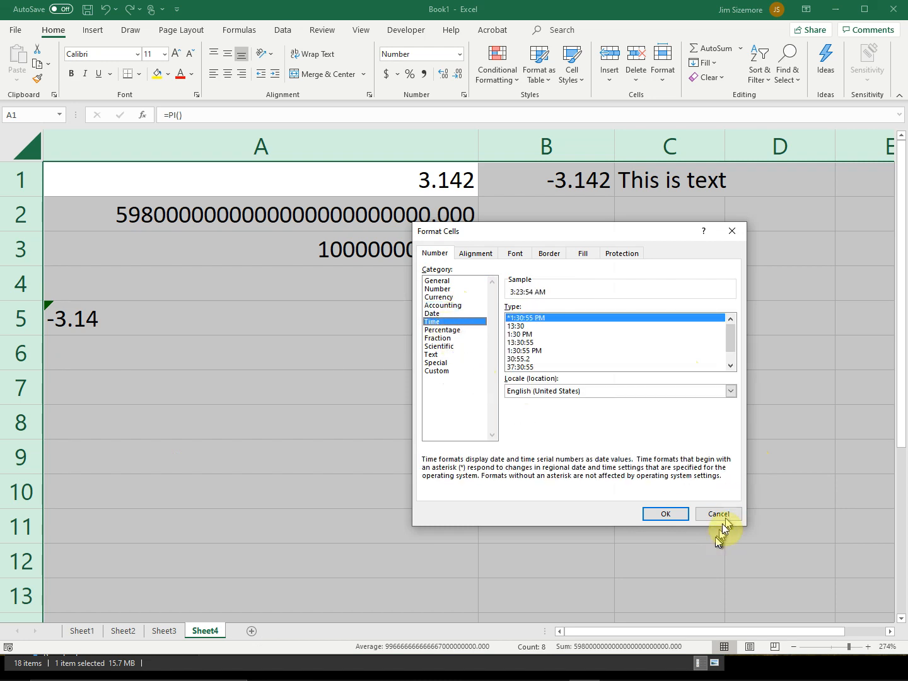
left_click(438, 338)
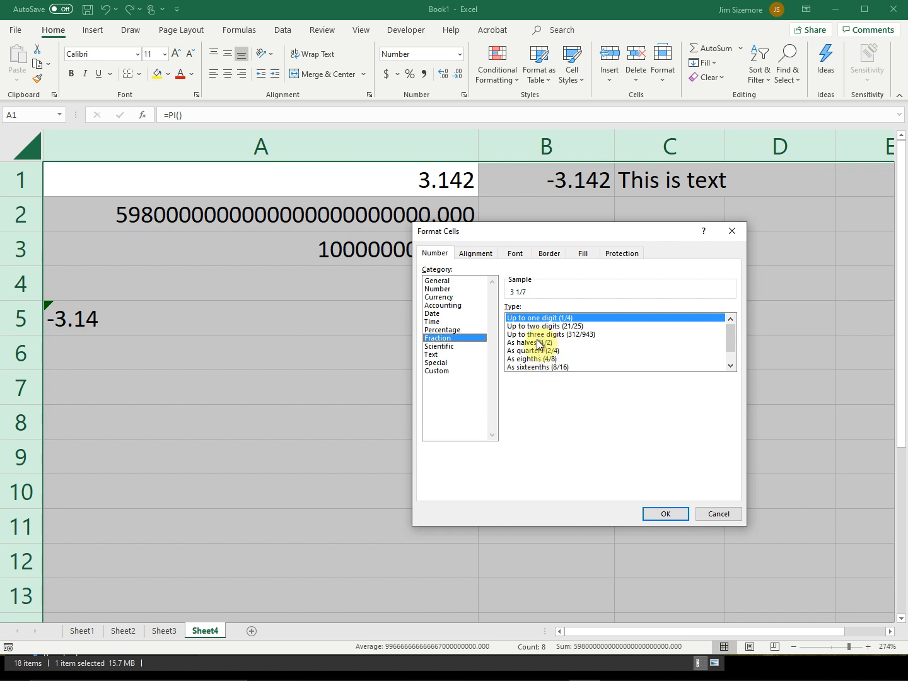
left_click(728, 517)
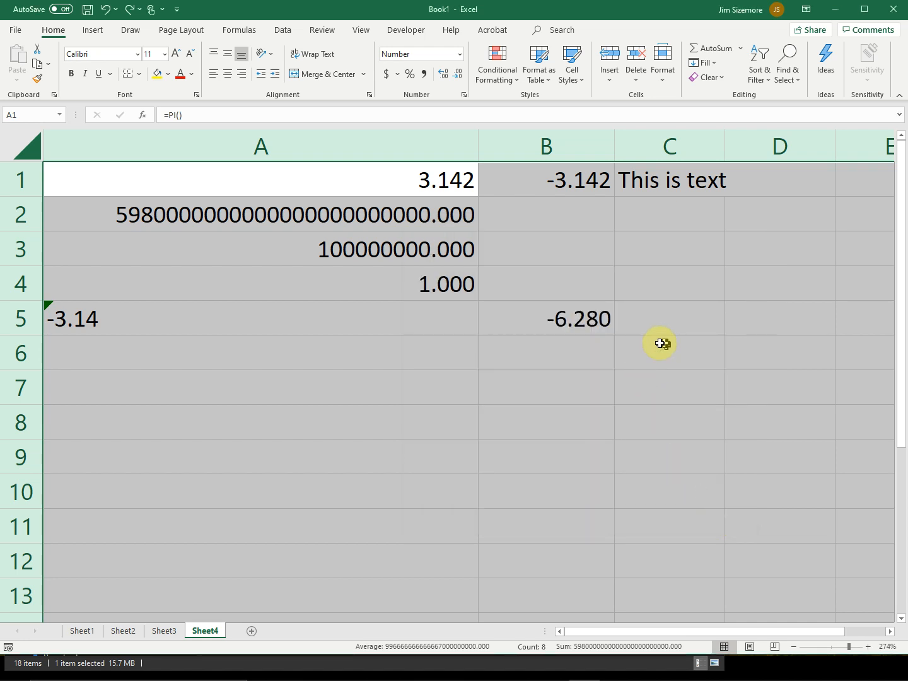
Step: Return all cells to the General number format and review the list of other available formats
left_click(461, 54)
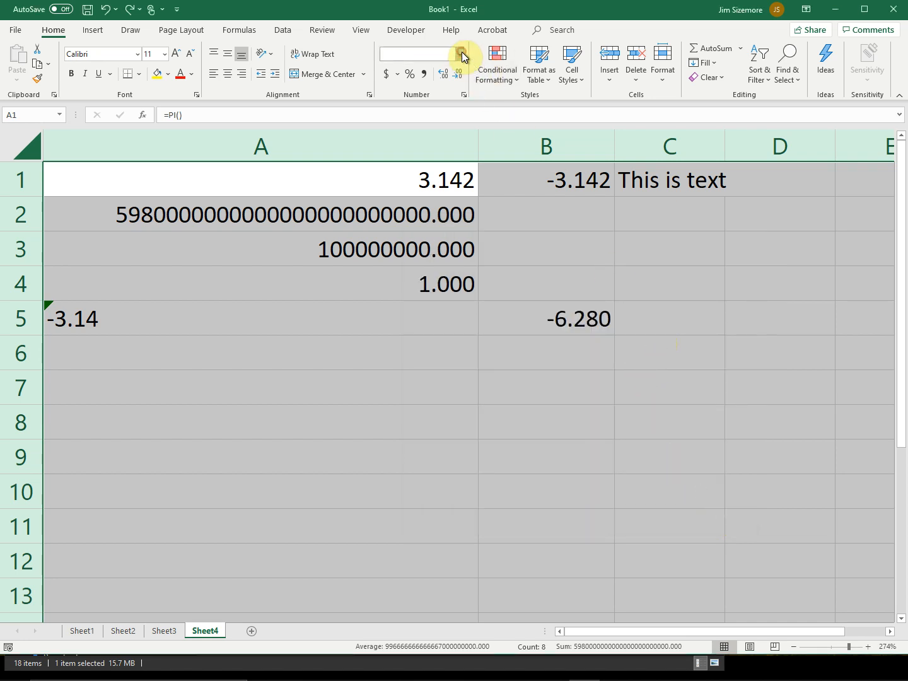
left_click(462, 81)
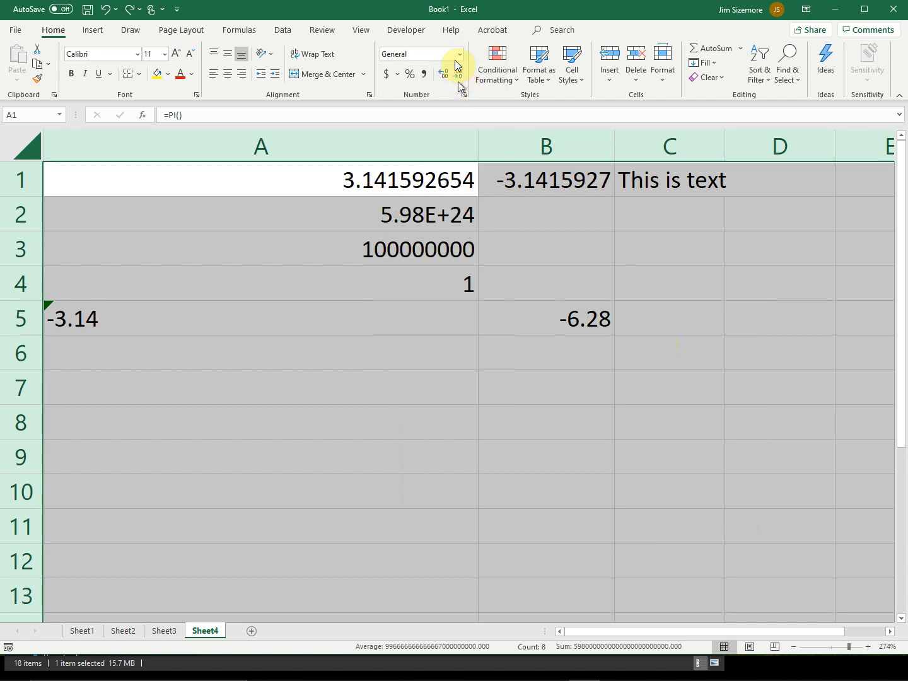
left_click(459, 56)
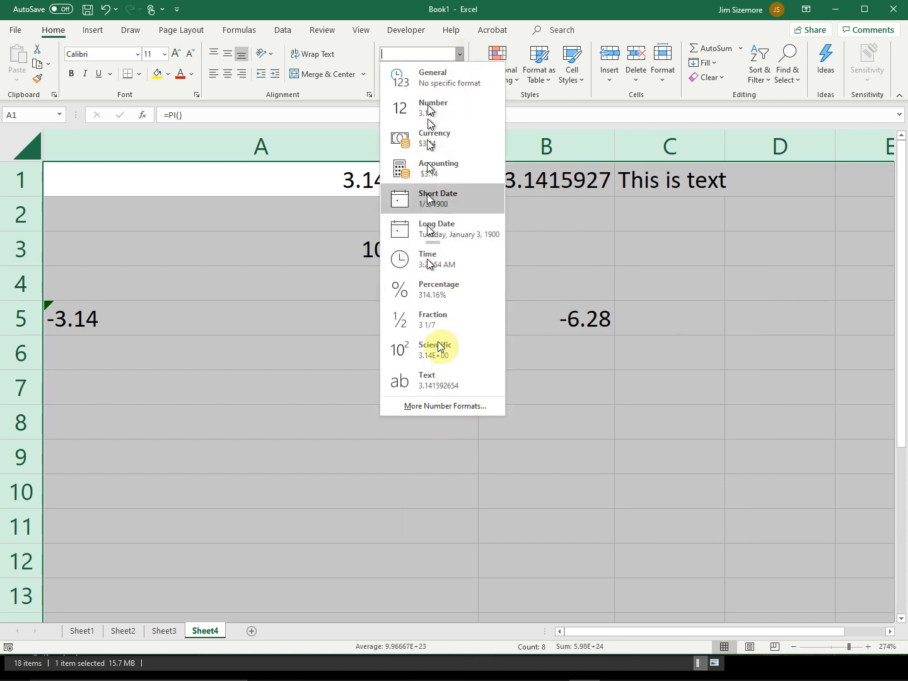
left_click(586, 117)
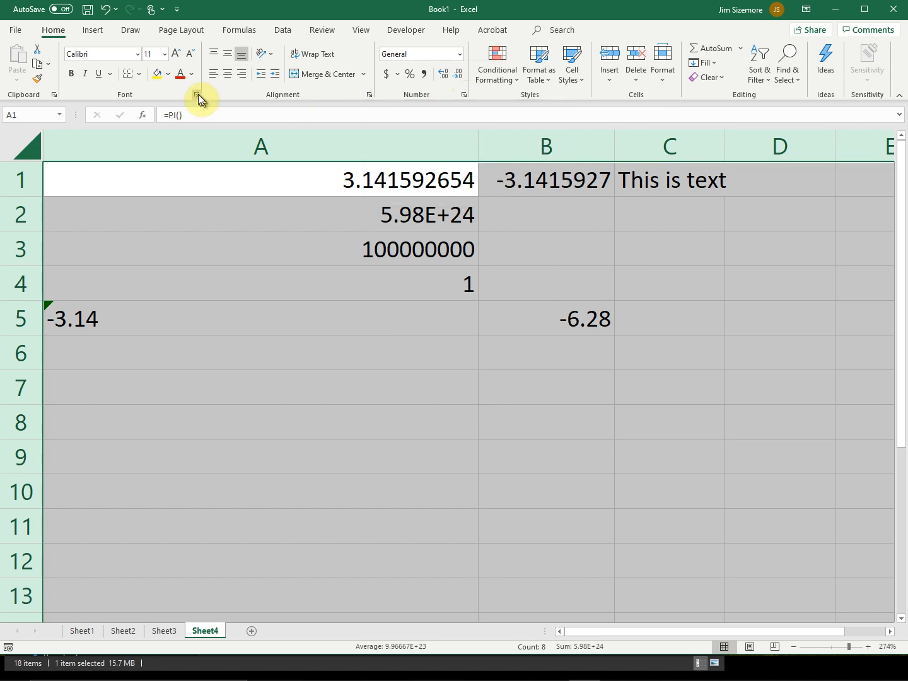
Step: Examine the number categories in the Format Cells dialog again, and close it without changing any setting
left_click(463, 95)
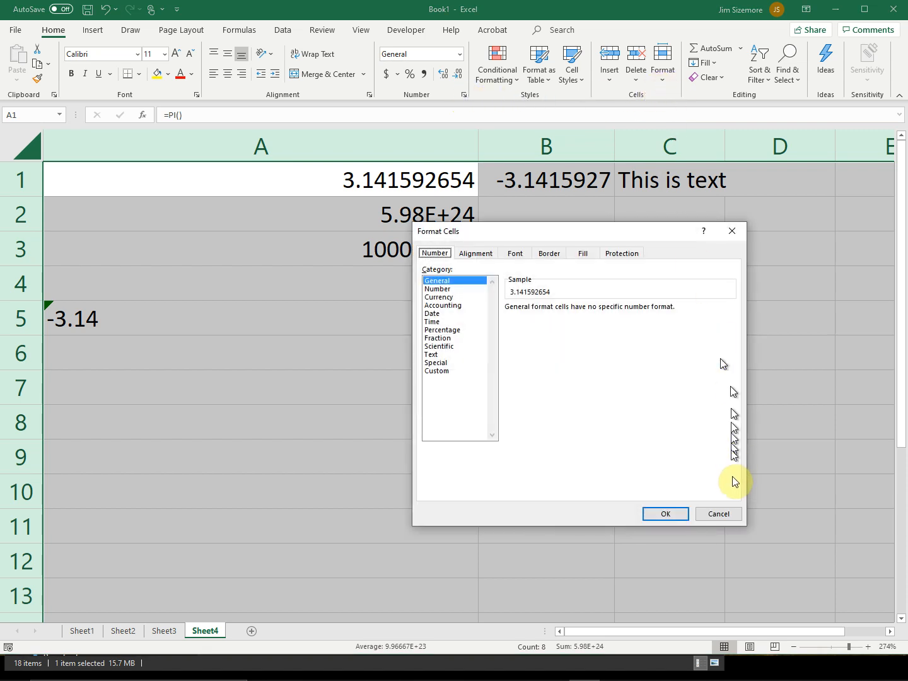
left_click(733, 513)
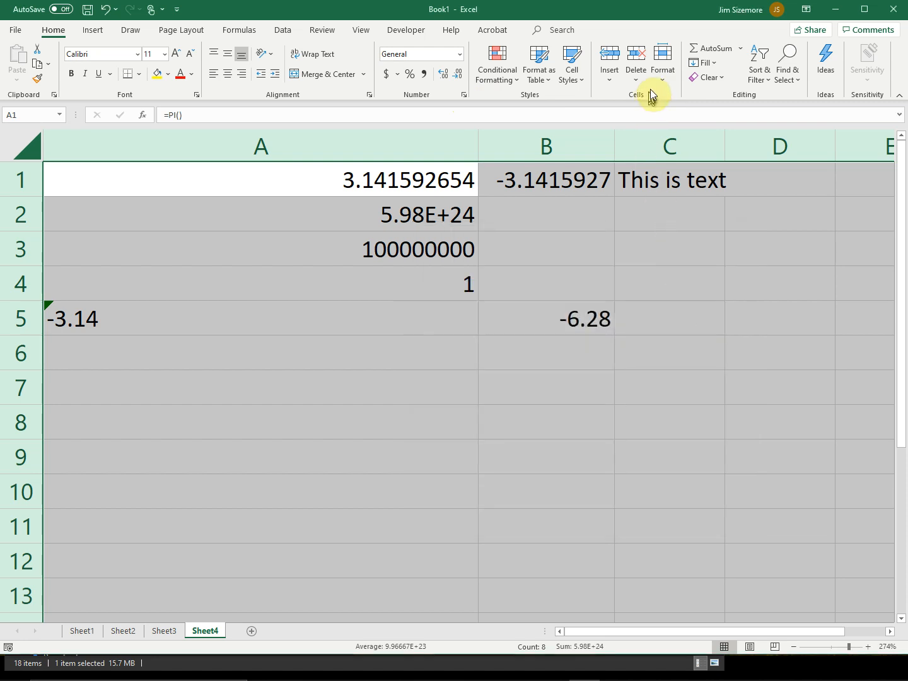
left_click(661, 73)
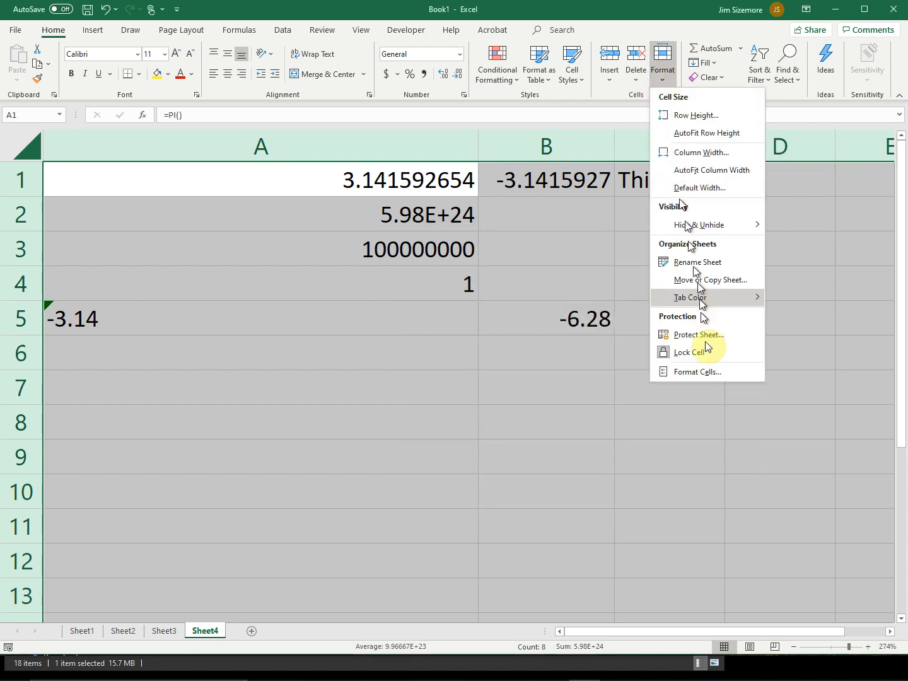
left_click(706, 378)
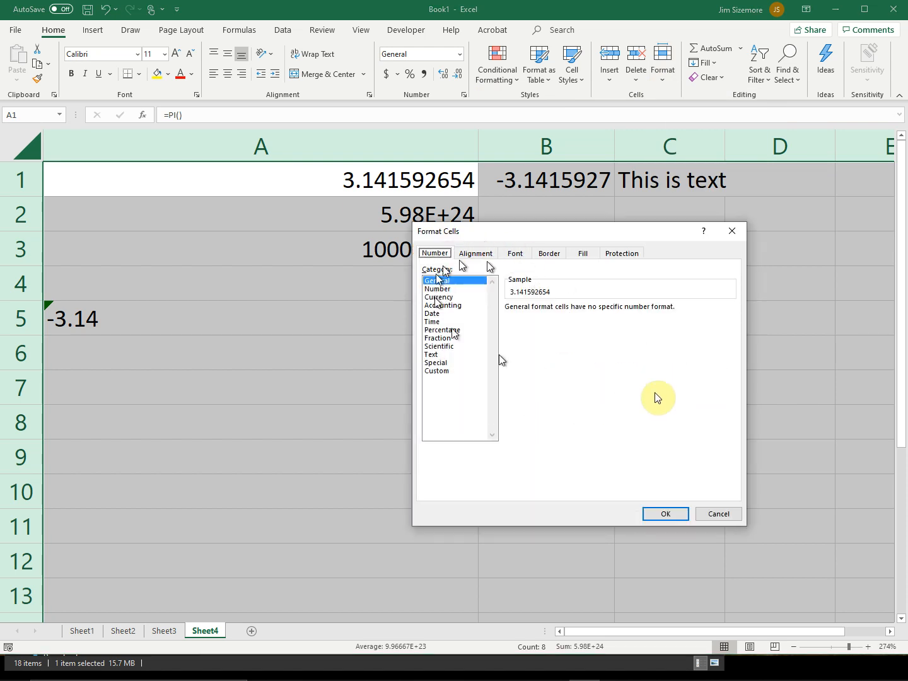
left_click(724, 515)
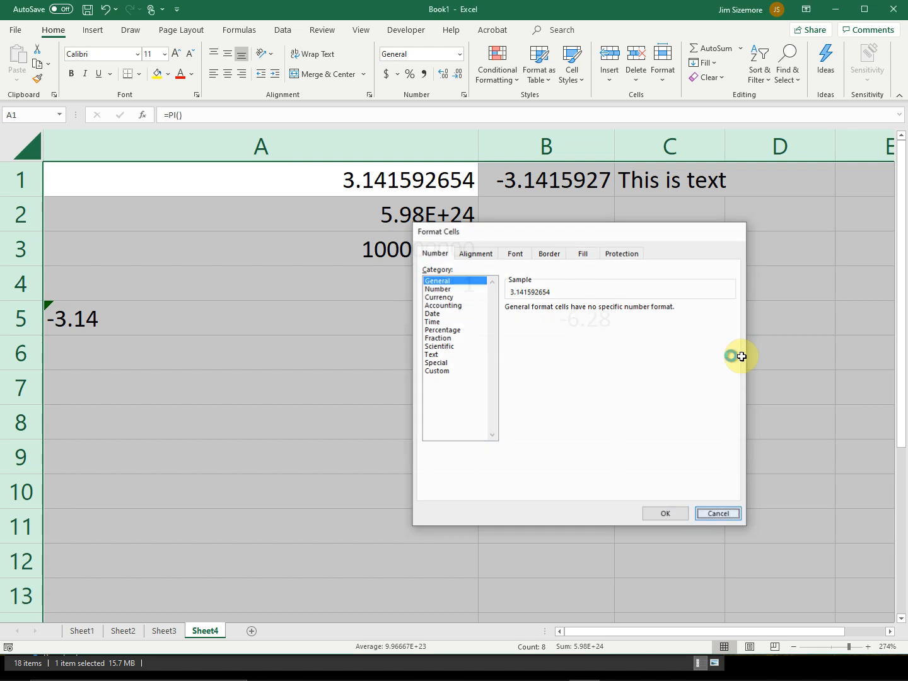